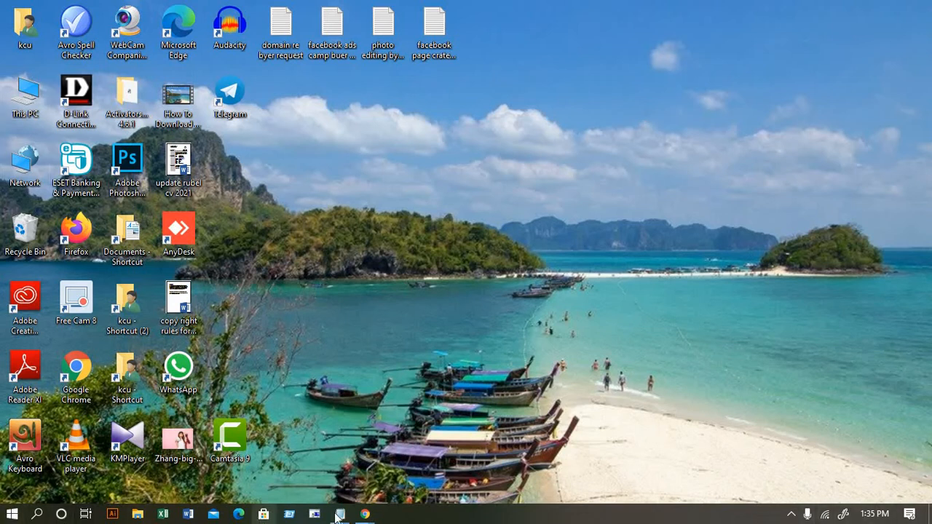
# Switch to the Gmail window in Chrome and start a new message addressed to the suggested contact beginning with "g".
pyautogui.moveTo(366, 514)
pyautogui.click(380, 470)
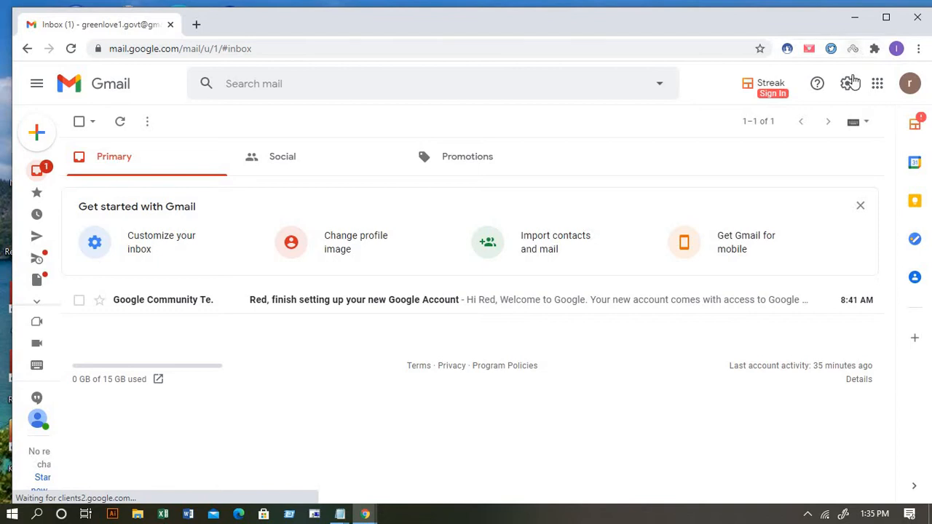
pyautogui.moveTo(33, 144)
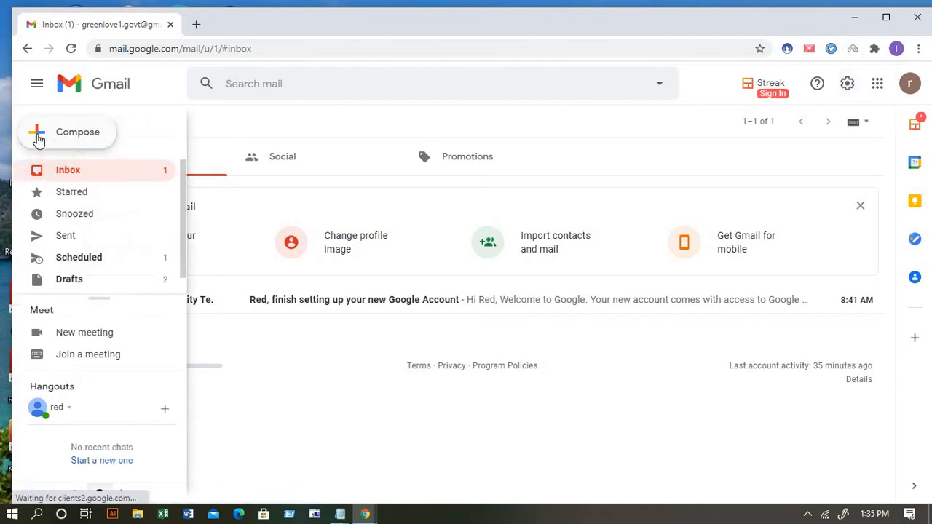
pyautogui.click(90, 141)
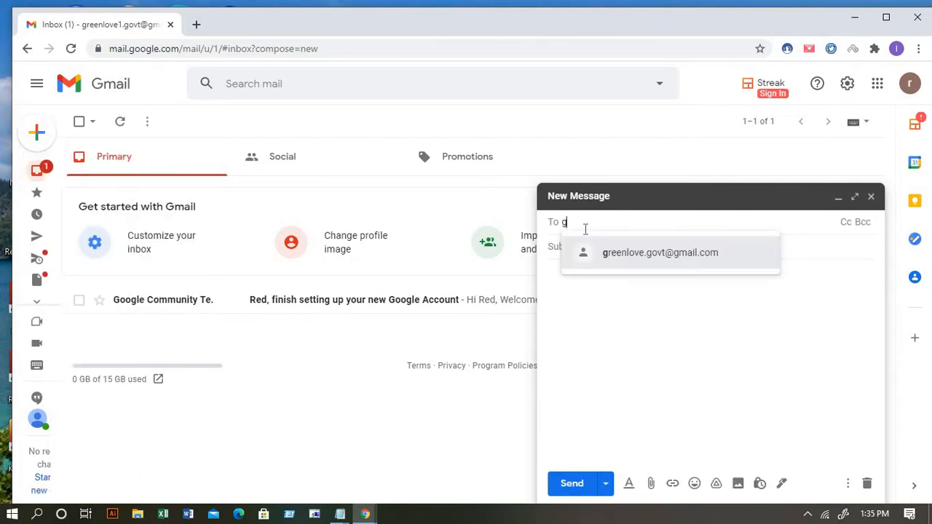
pyautogui.click(627, 253)
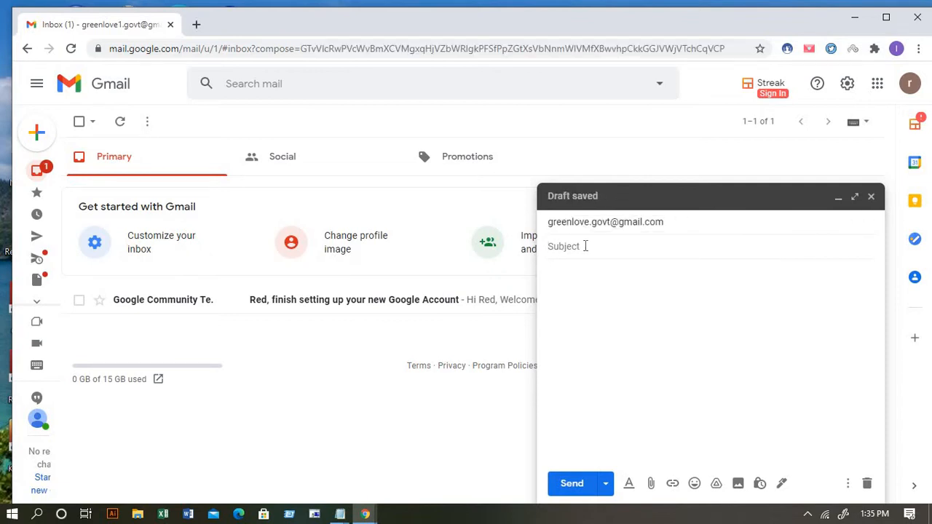
# Enter "hello" as the message subject and write "from" followed by the sender's first name in the body.
pyautogui.write('hello')
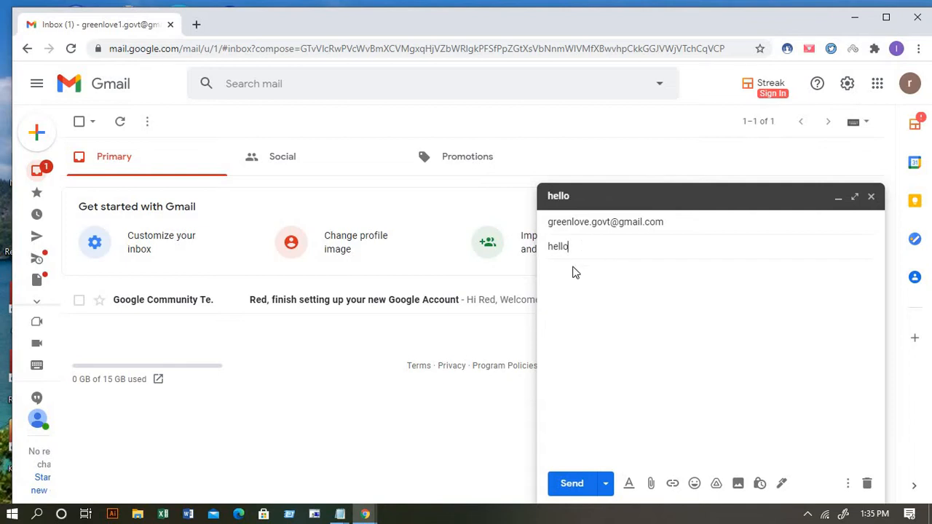
pyautogui.click(572, 271)
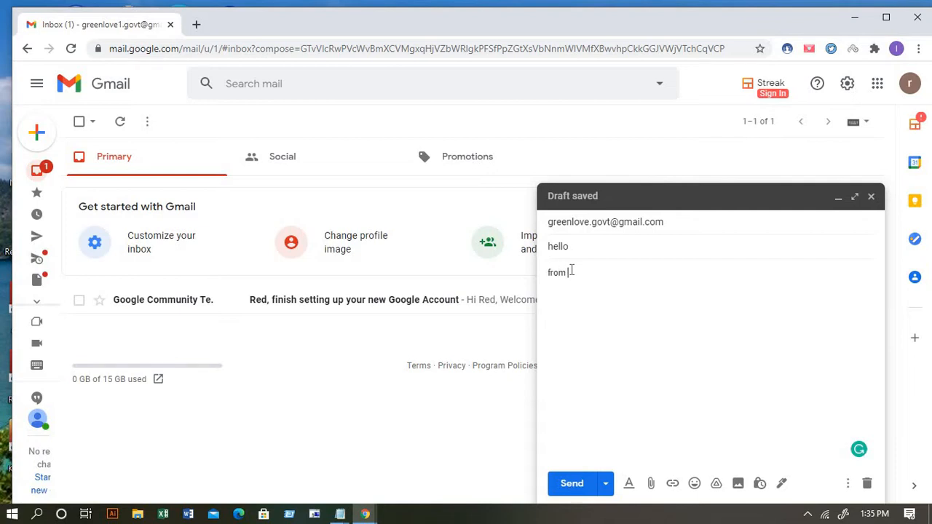
pyautogui.write('from rubel')
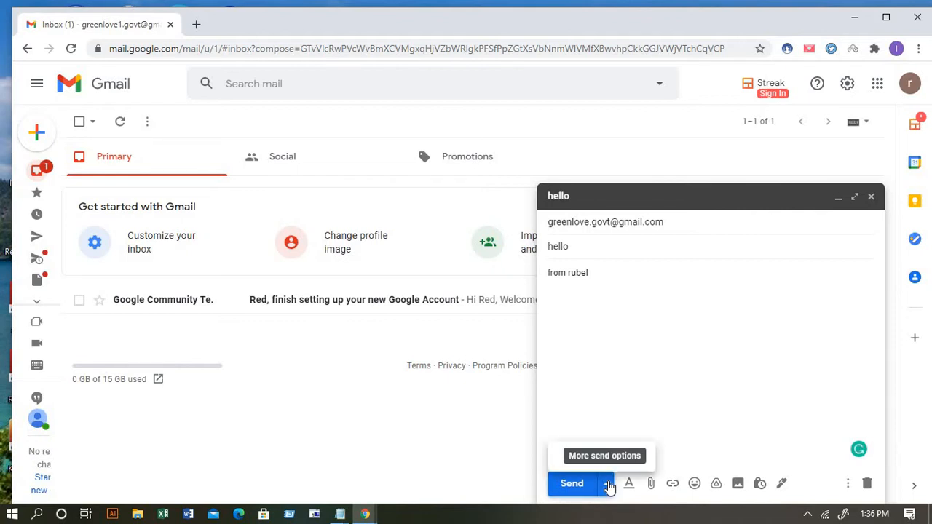
# Schedule the message to be sent at a custom date and time, Mar 17, 2021 at 2:36 am.
pyautogui.click(607, 485)
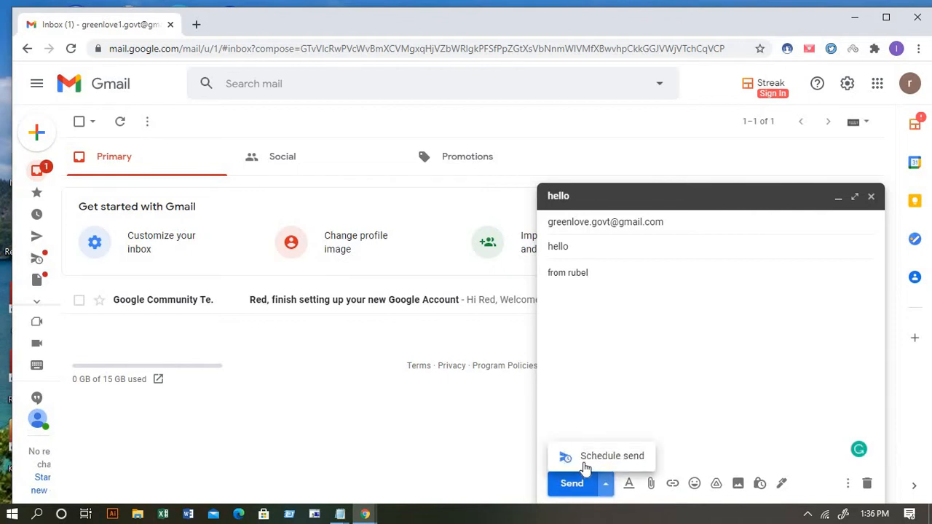
pyautogui.click(628, 460)
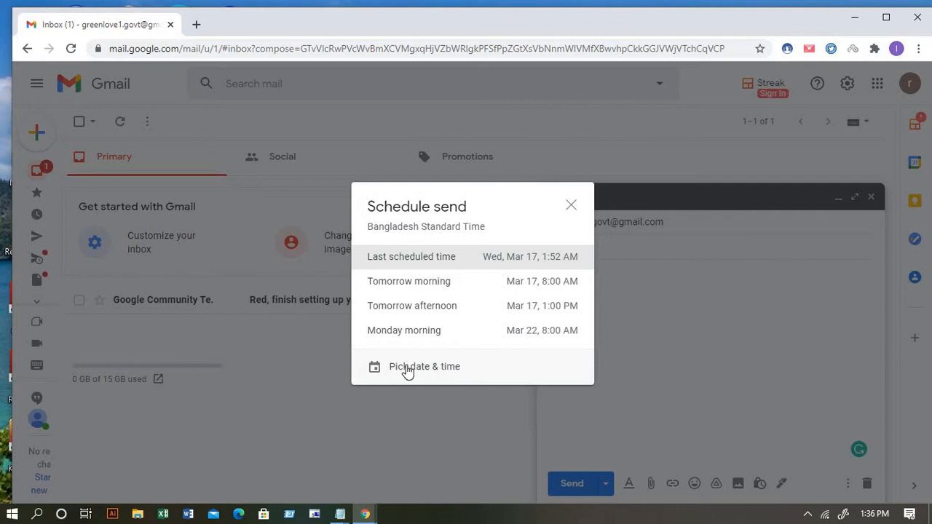
pyautogui.click(407, 369)
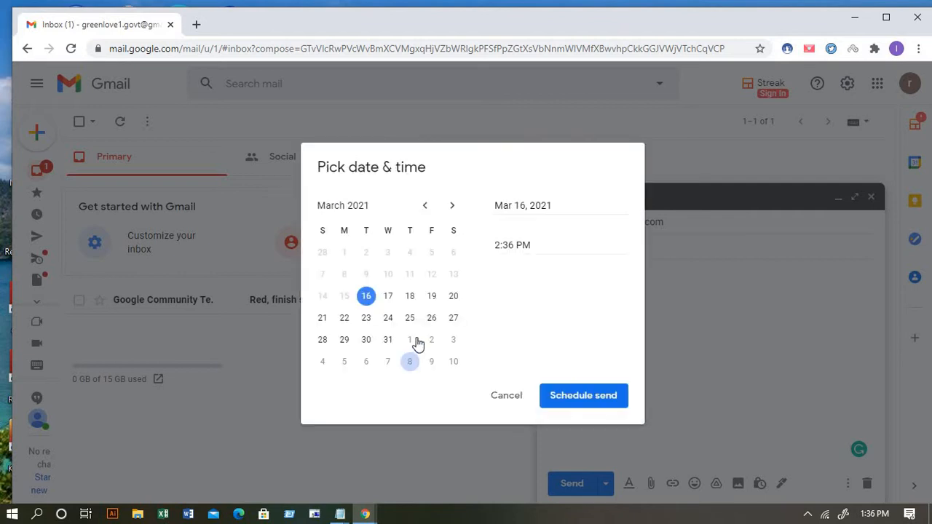
pyautogui.click(388, 297)
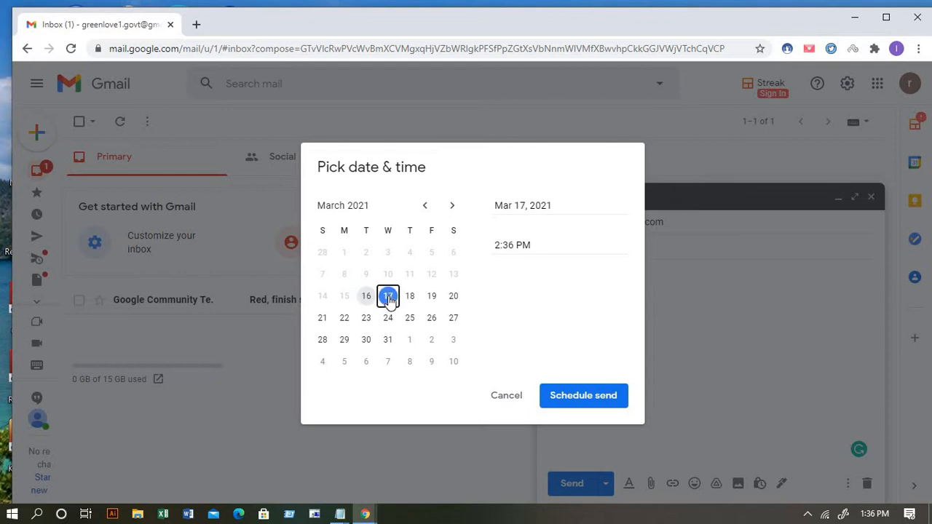
pyautogui.click(532, 244)
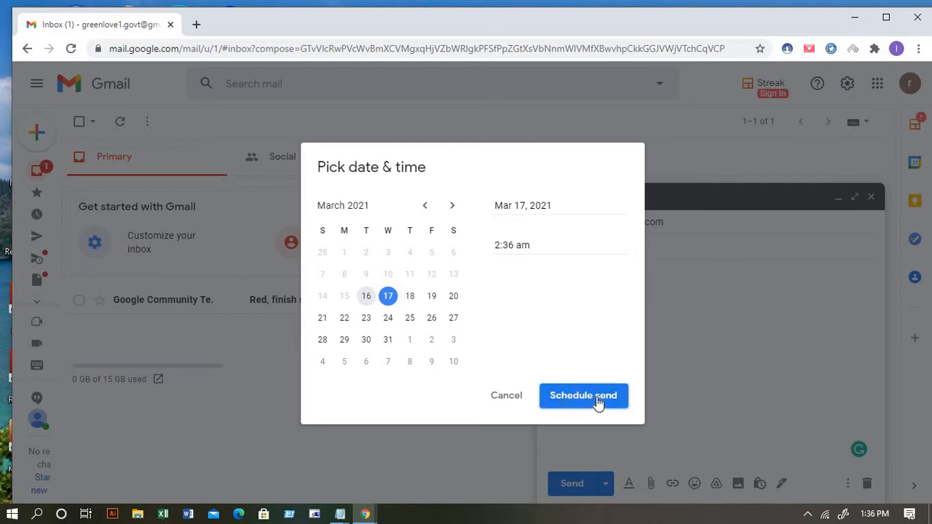
pyautogui.click(594, 397)
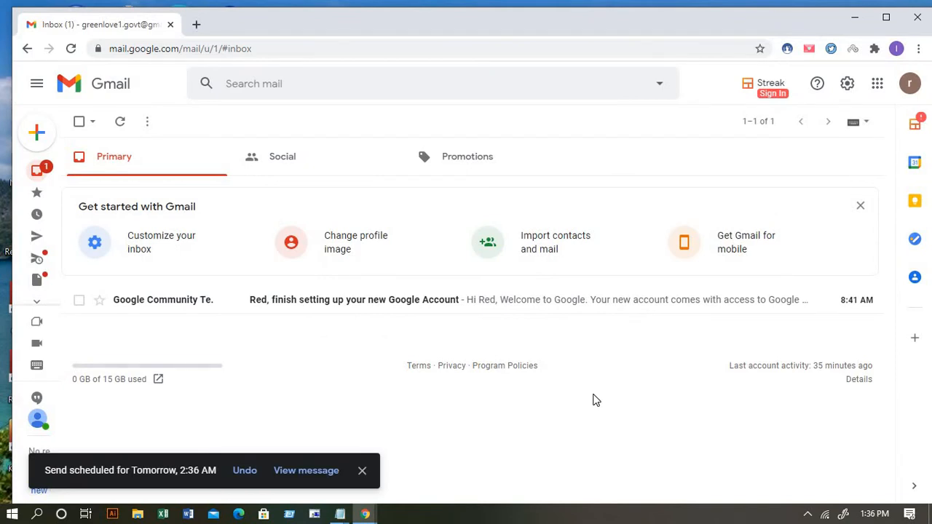
# Review the messages in the Scheduled folder and return to the inbox.
pyautogui.moveTo(58, 193)
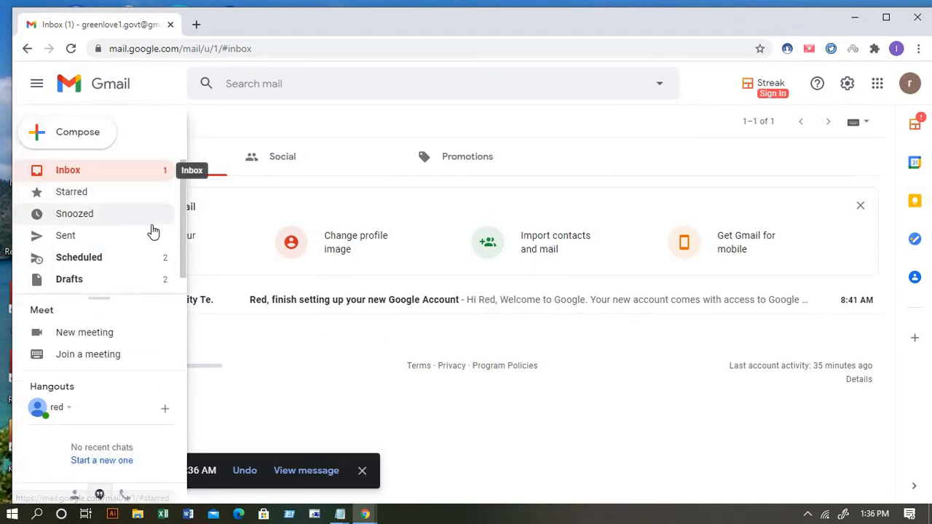
pyautogui.click(102, 266)
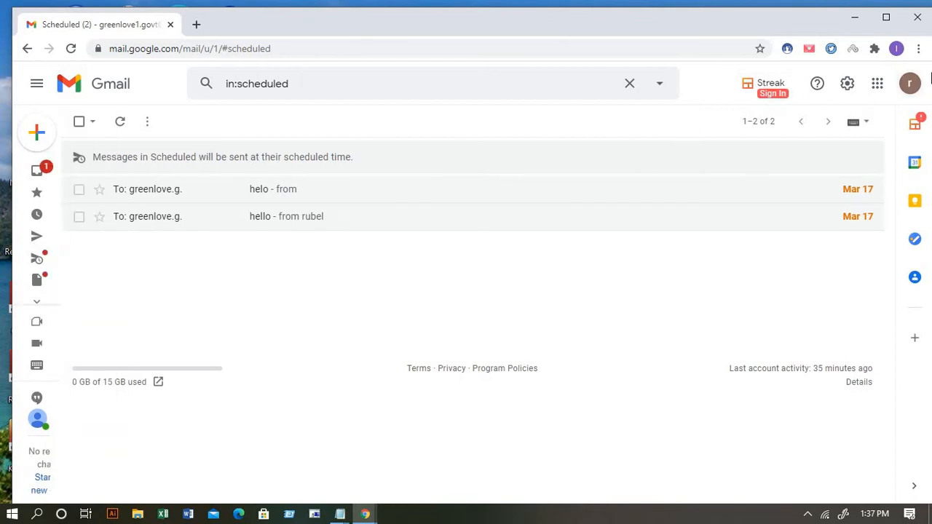
pyautogui.click(27, 49)
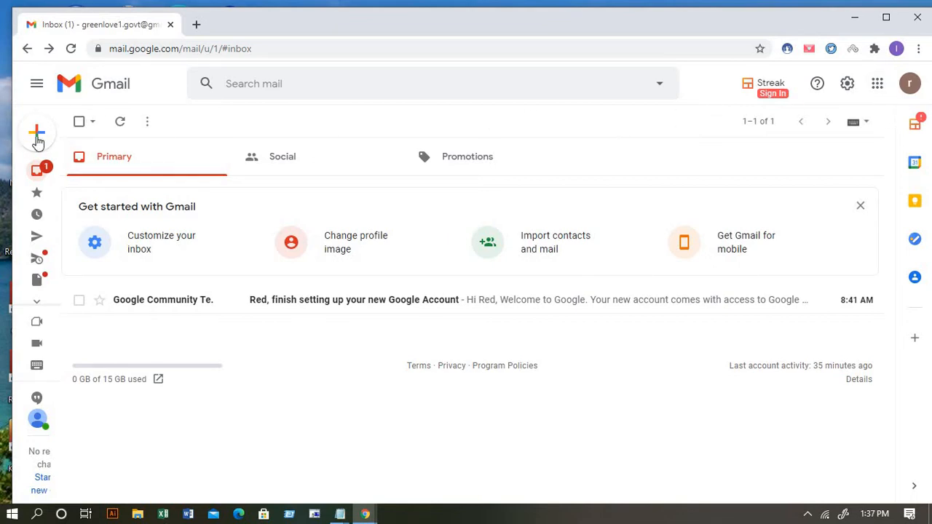
# Start another new message addressed to the same suggested contact beginning with "g".
pyautogui.moveTo(37, 132)
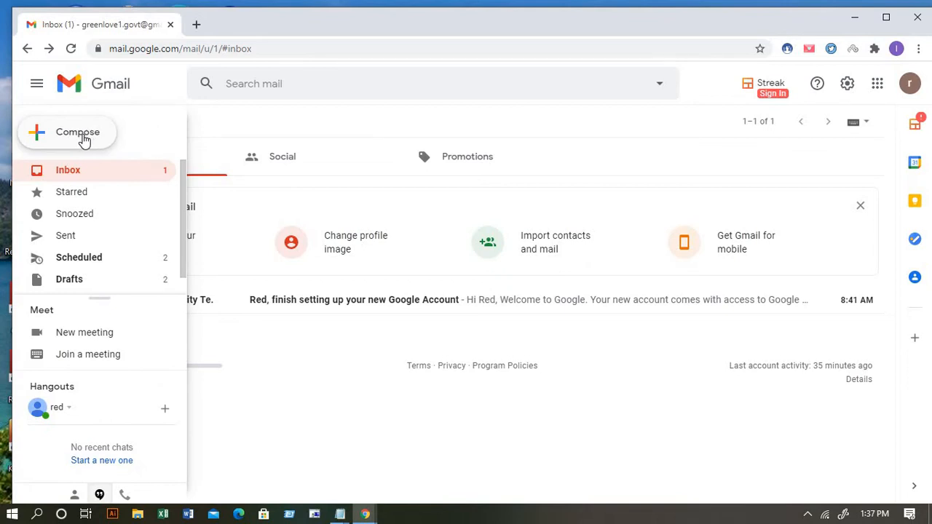
pyautogui.click(86, 138)
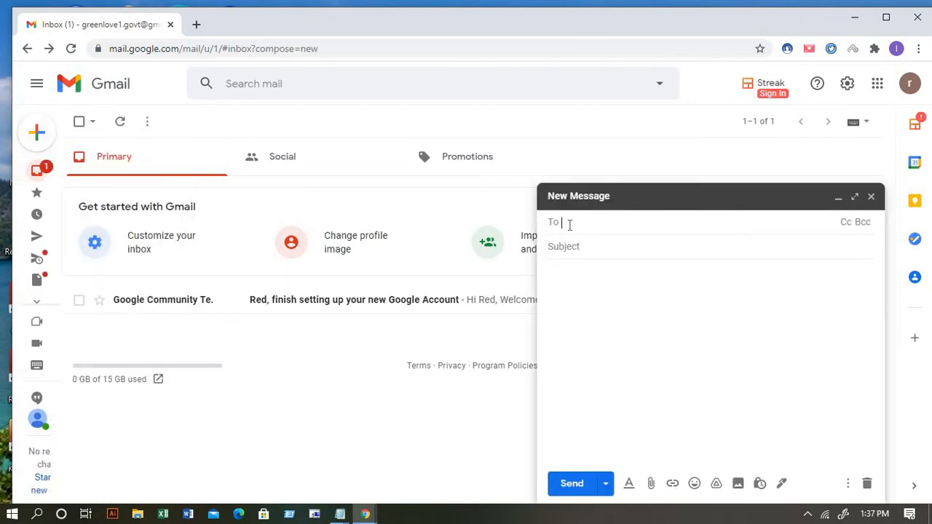
pyautogui.rightClick(571, 225)
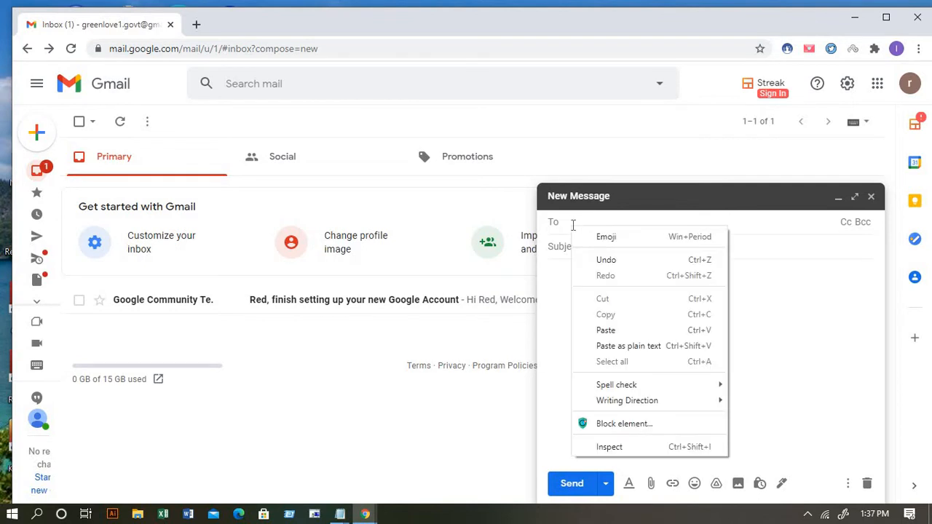
pyautogui.click(573, 223)
pyautogui.write('g')
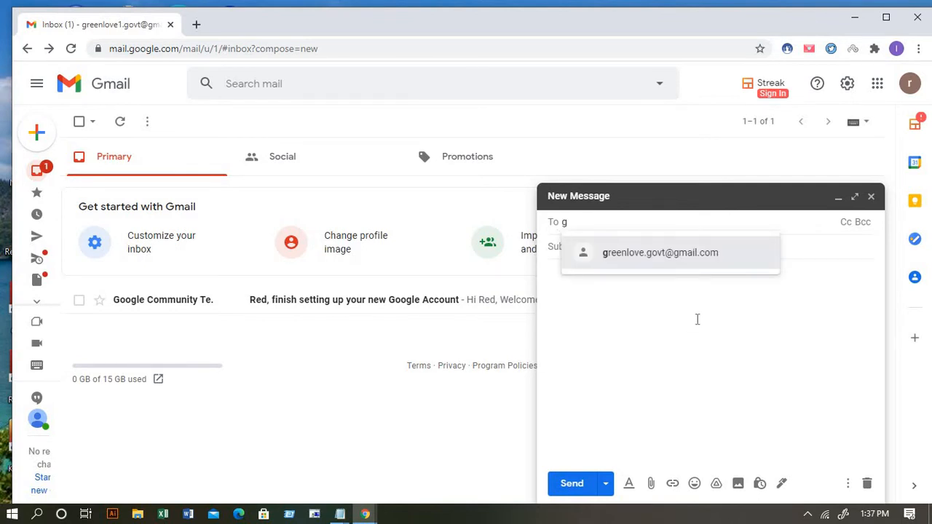
pyautogui.click(678, 255)
# Give the message the subject "pencil" and the body text "from", and send it immediately.
pyautogui.click(603, 252)
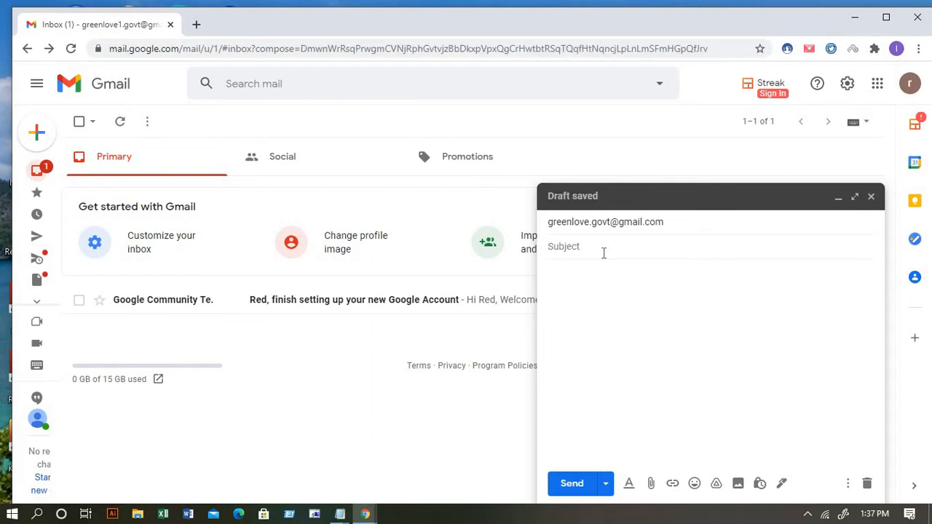
pyautogui.write('r')
pyautogui.press('BackSpace')
pyautogui.write('pencil')
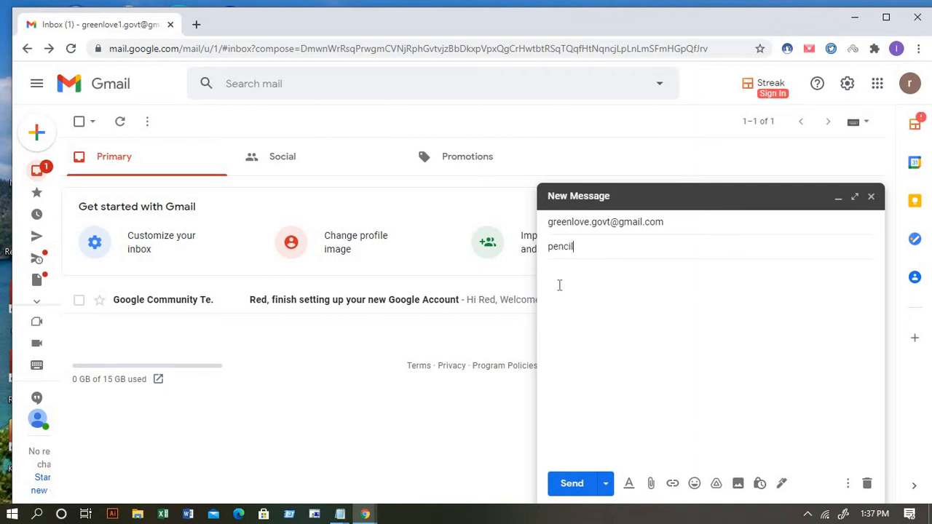
pyautogui.click(559, 285)
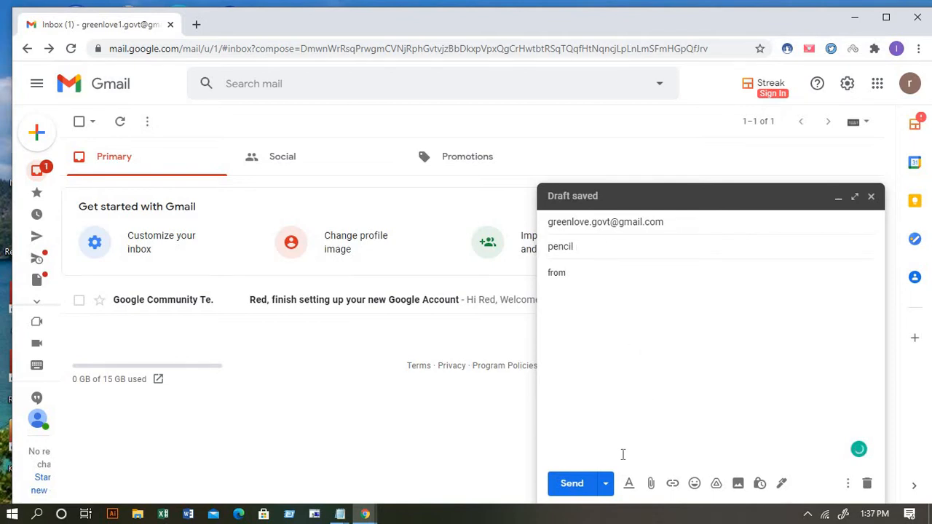
pyautogui.click(574, 484)
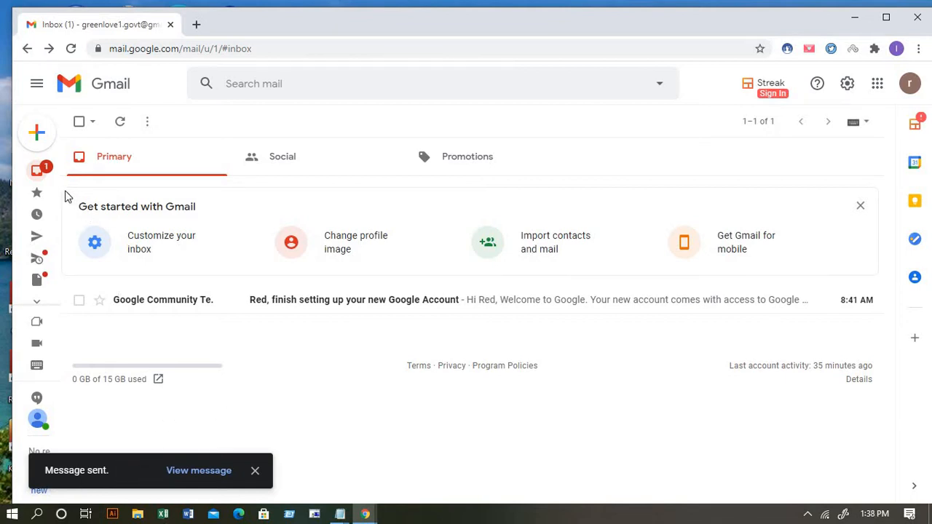
# Open the complete Gmail settings page from the inbox.
pyautogui.moveTo(56, 203)
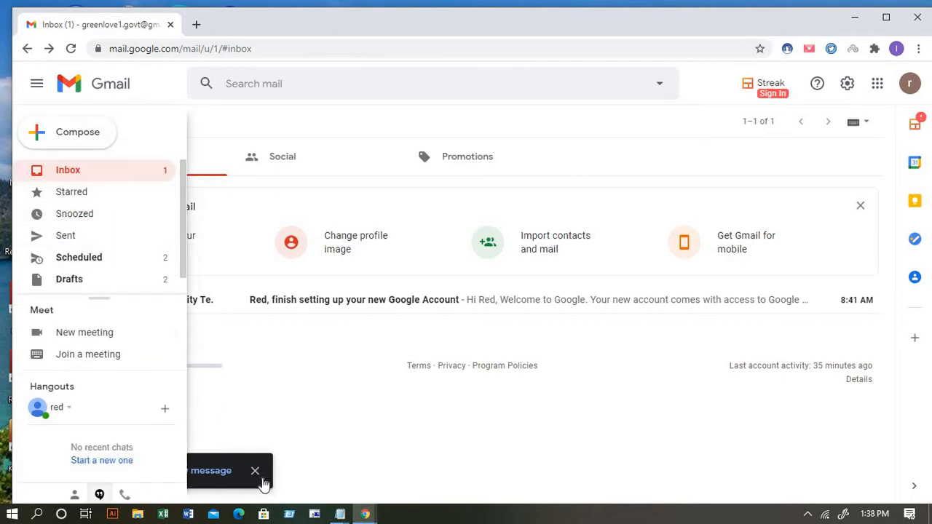
pyautogui.click(848, 85)
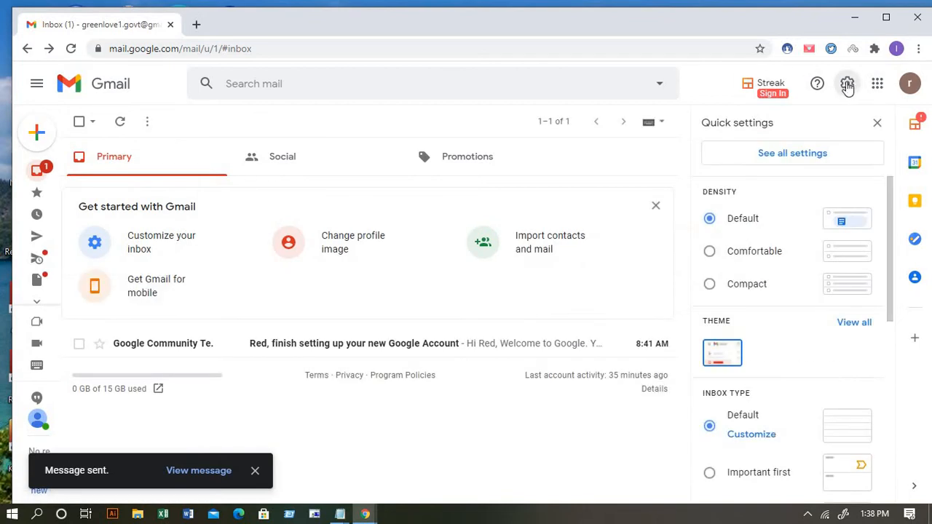
pyautogui.click(804, 156)
pyautogui.click(803, 159)
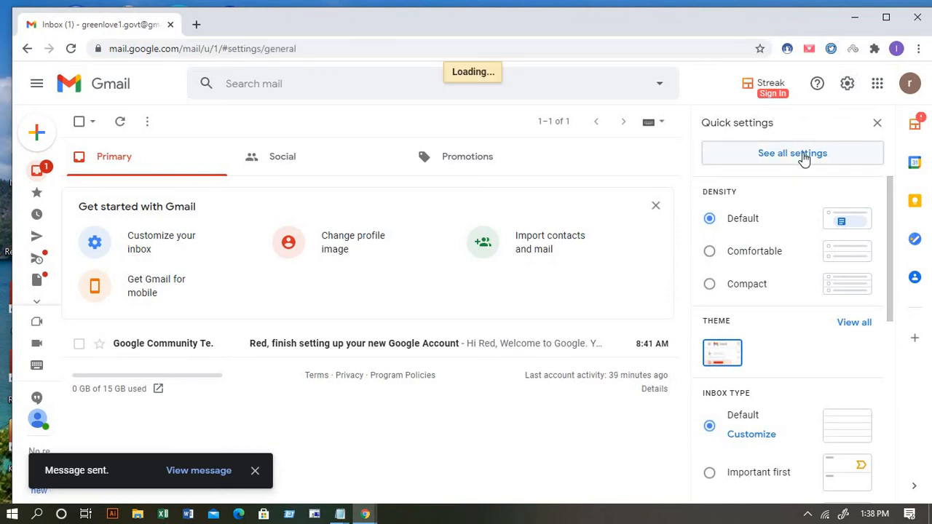
# Choose a different send cancellation period for Undo Send in the General settings.
pyautogui.scroll(-3, 433, 277)
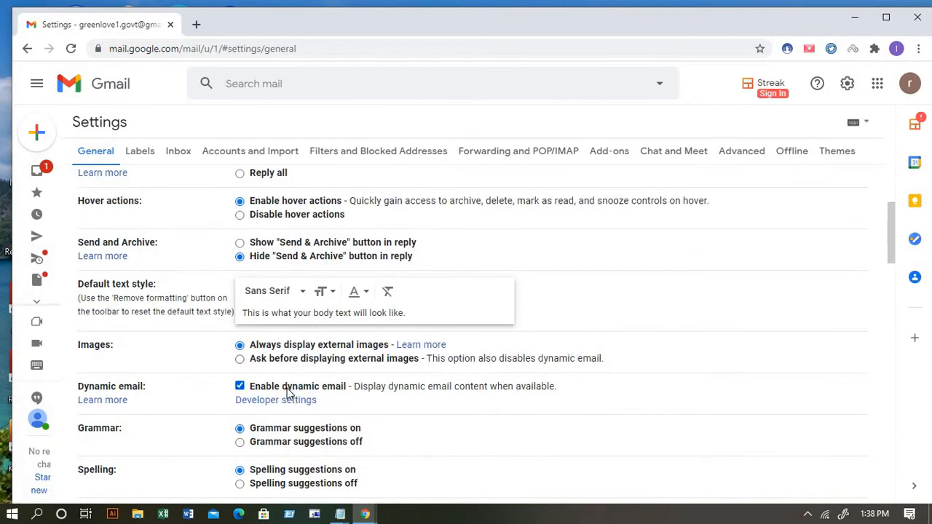
pyautogui.scroll(-1, 306, 393)
pyautogui.scroll(2, 168, 342)
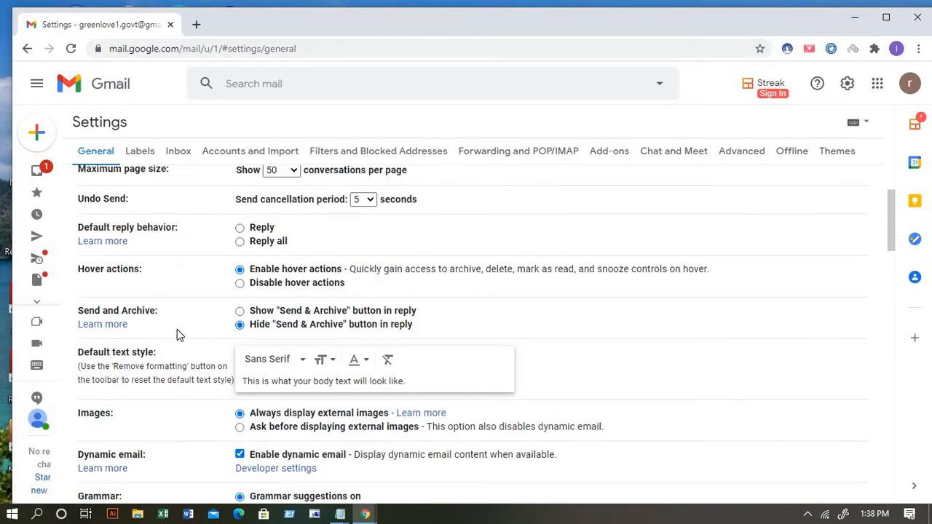
pyautogui.scroll(-6, 177, 331)
pyautogui.scroll(-5, 324, 324)
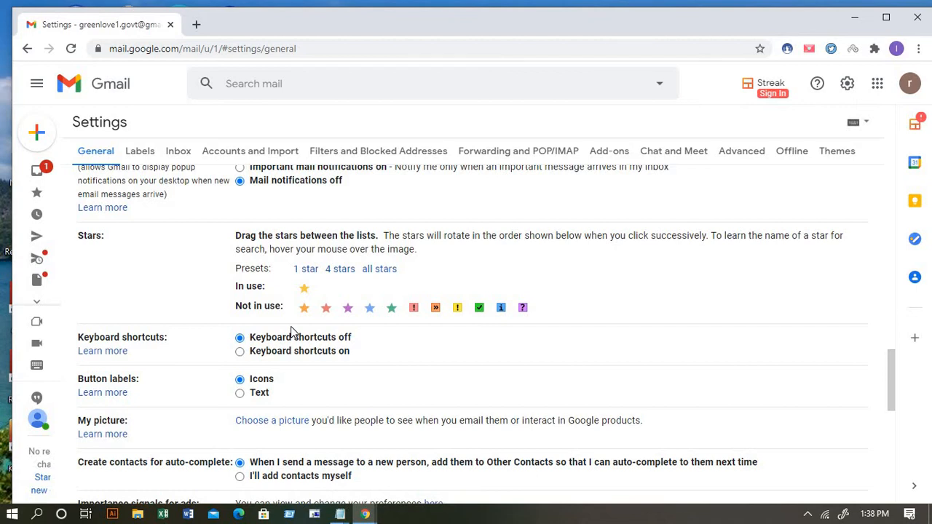
pyautogui.scroll(12, 291, 326)
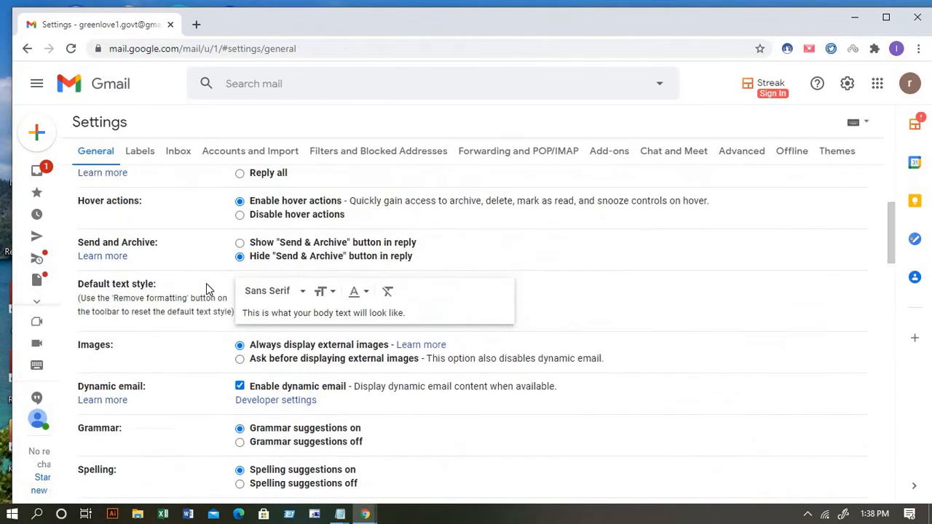
pyautogui.scroll(2, 158, 332)
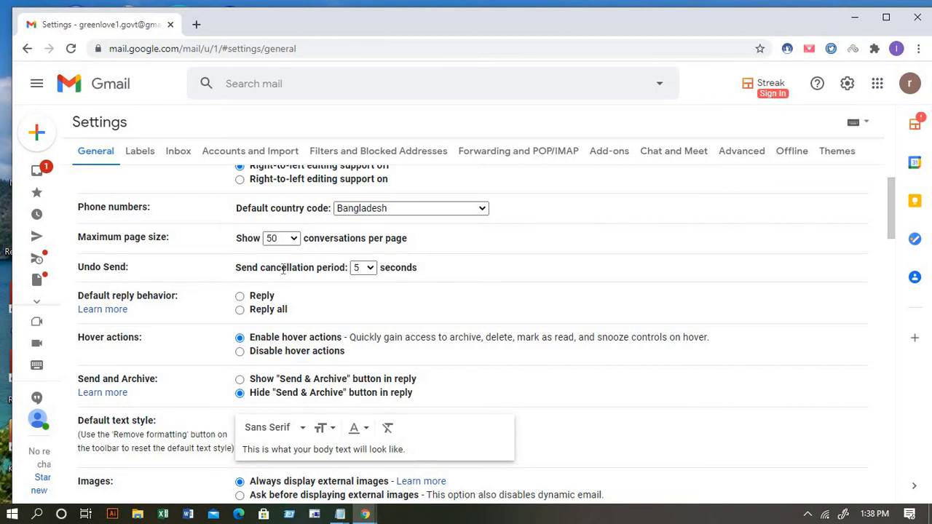
pyautogui.click(370, 273)
pyautogui.click(361, 319)
# Save the changes made to the General settings.
pyautogui.scroll(-5, 439, 288)
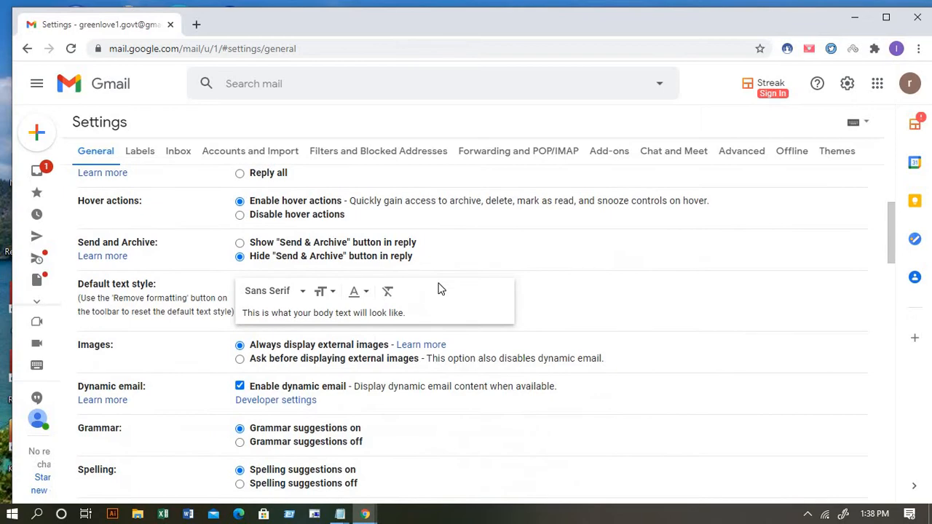
pyautogui.scroll(-15, 439, 287)
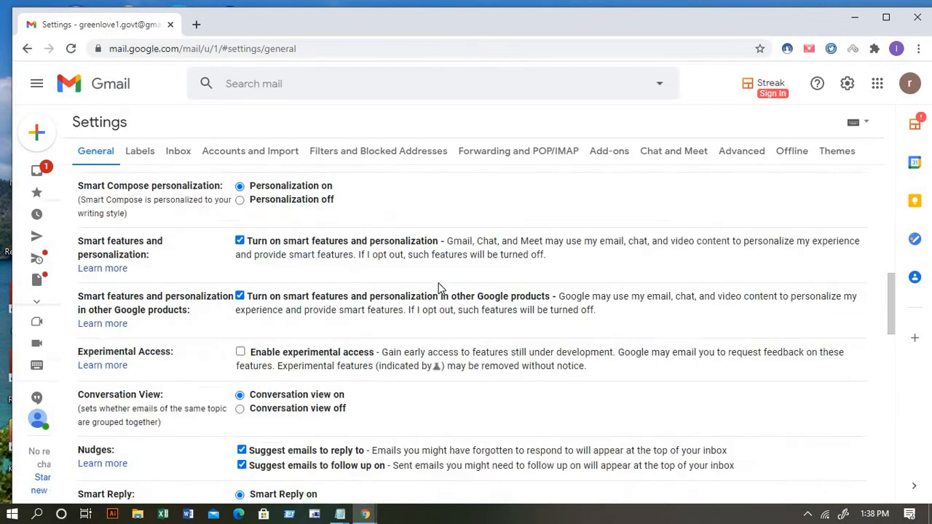
pyautogui.scroll(-4, 448, 309)
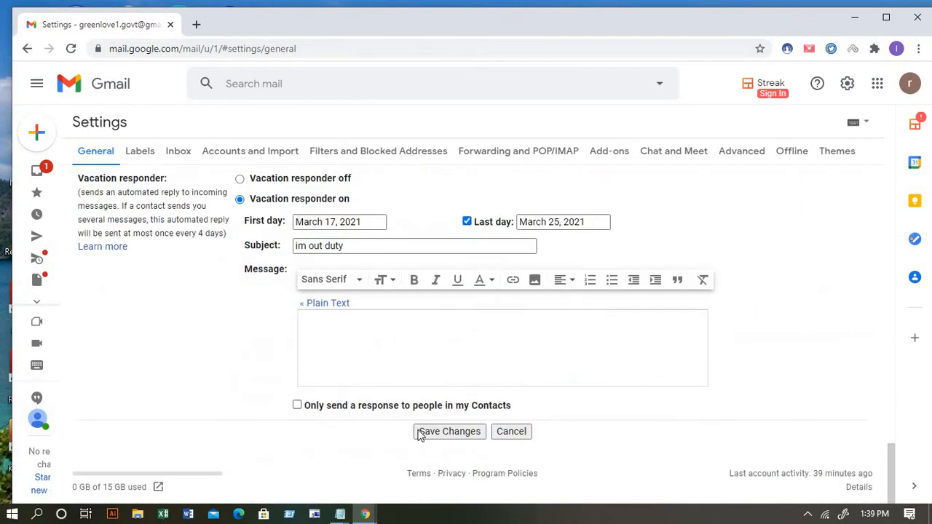
pyautogui.click(451, 432)
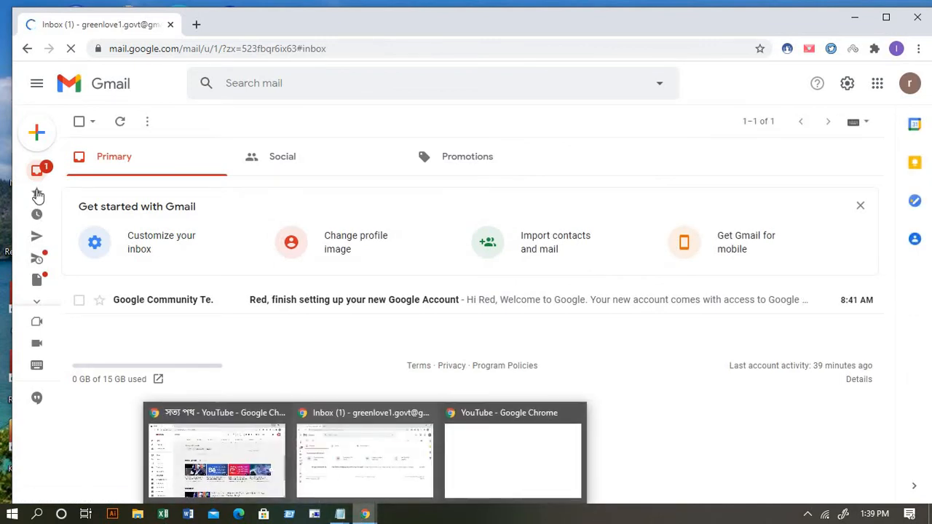
# Start a new message addressed to the suggested contact beginning with "g".
pyautogui.click(35, 133)
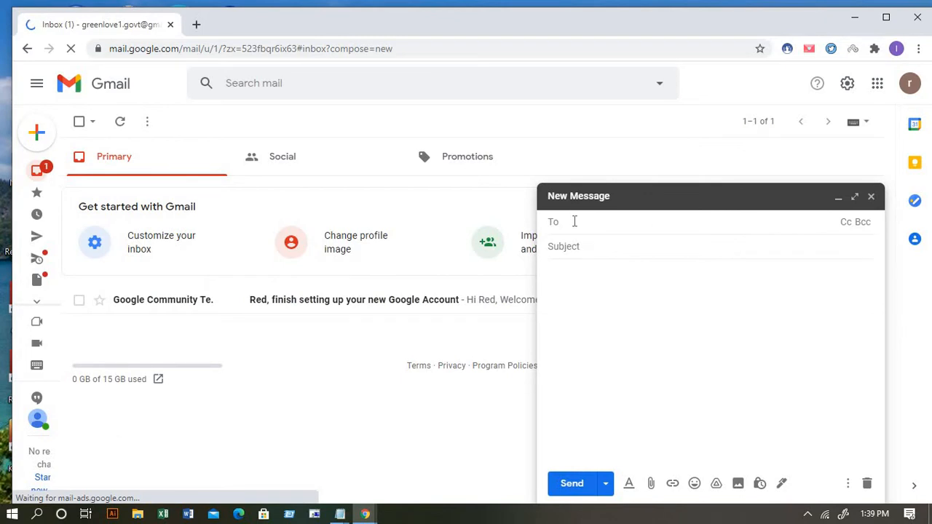
pyautogui.write('g')
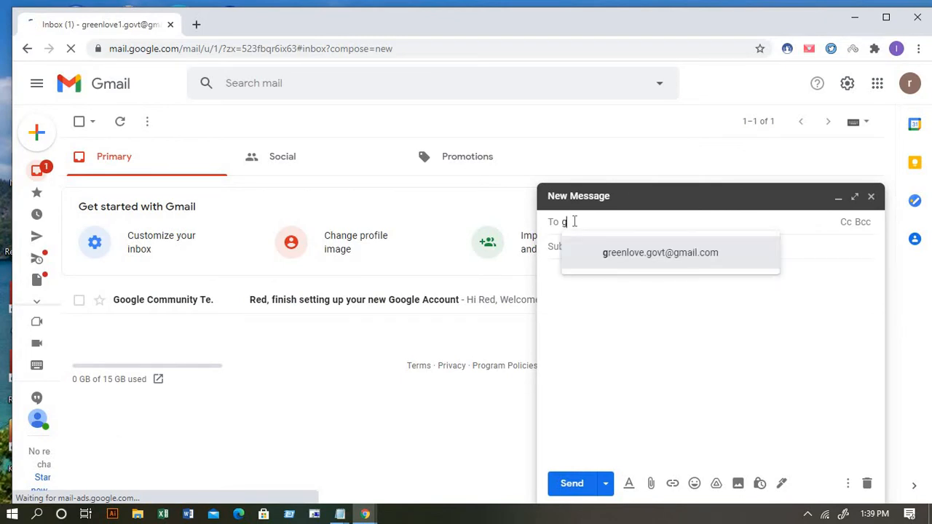
pyautogui.click(606, 253)
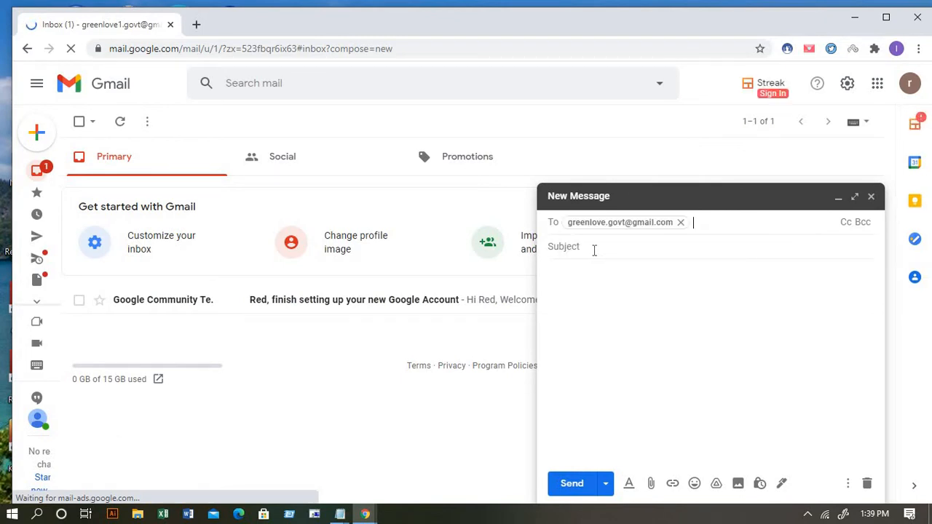
pyautogui.click(594, 250)
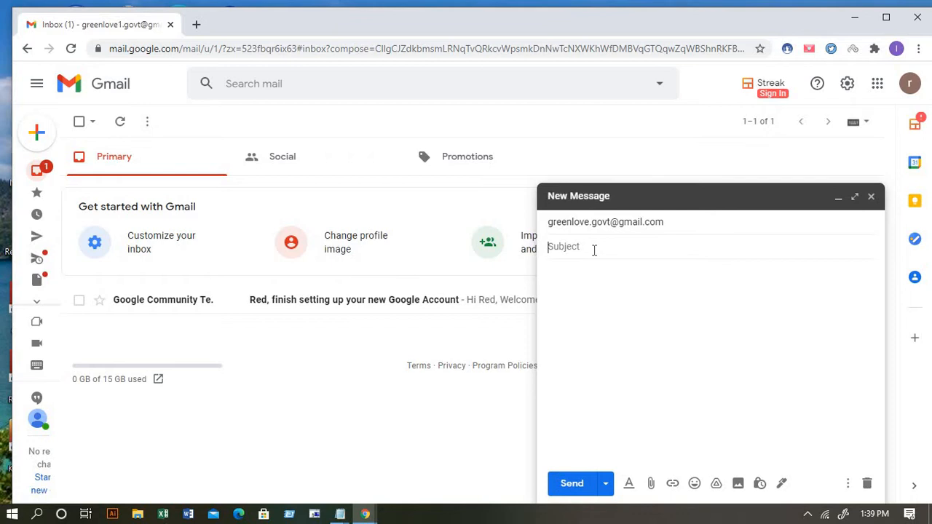
# Give the message the subject "food service job" and a body of "from" plus the sender's first name, and send it.
pyautogui.write('food serv')
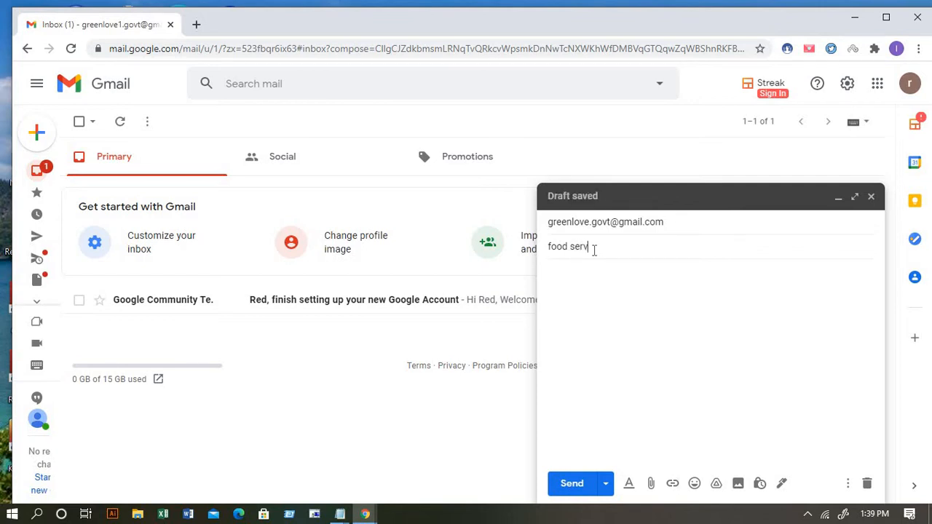
pyautogui.write('ice job')
pyautogui.click(558, 272)
pyautogui.write('from r')
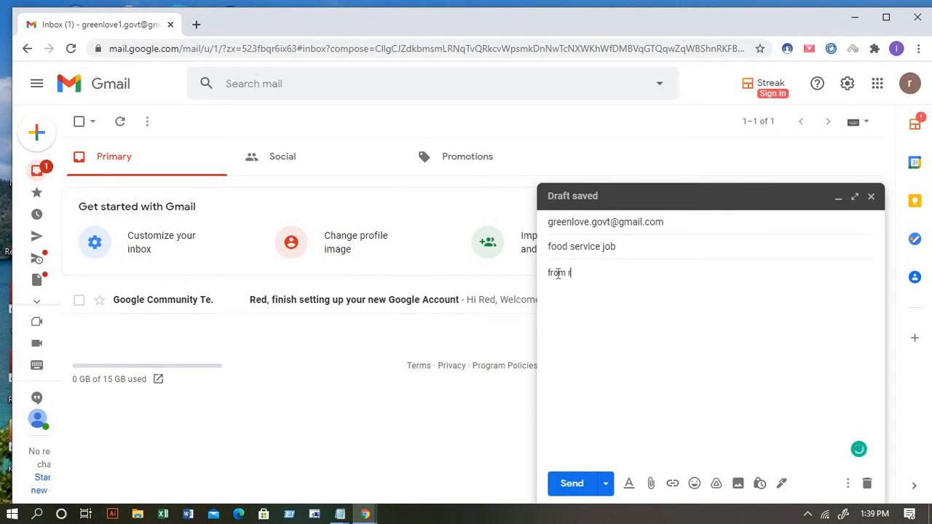
pyautogui.write('ubel')
pyautogui.click(572, 484)
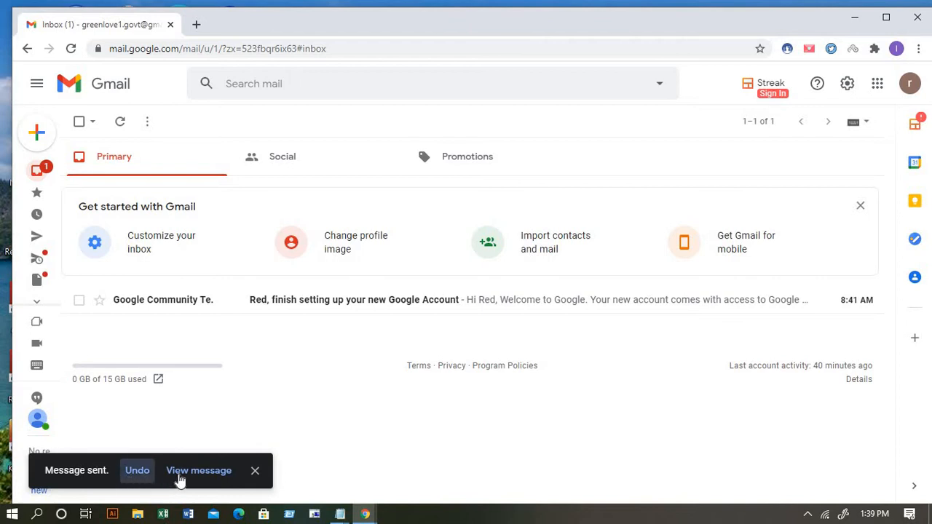
# Undo sending the message and change the last word of its body to "rgtd".
pyautogui.click(137, 470)
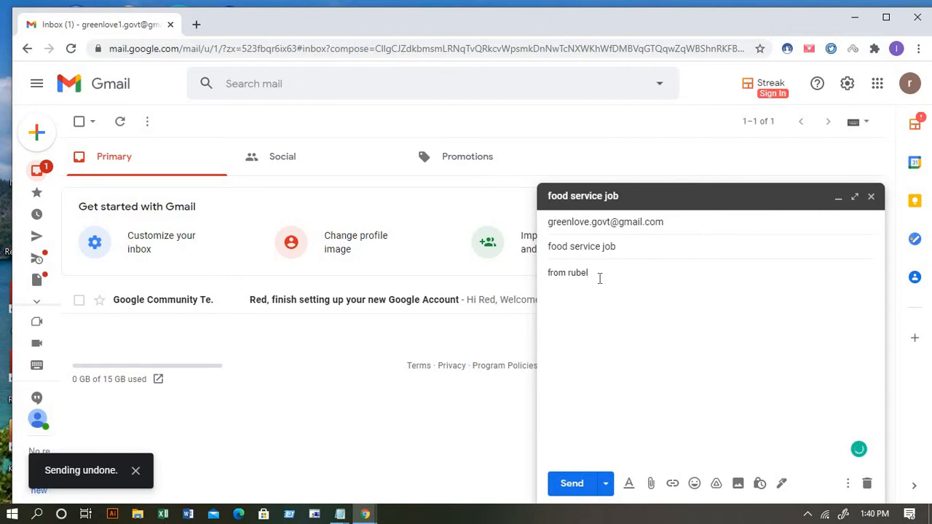
pyautogui.press('BackSpace')
pyautogui.press('BackSpace')
pyautogui.press('BackSpace')
pyautogui.press('BackSpace')
pyautogui.write('gtd')
# Replace the subject of the recalled message with "catering job".
pyautogui.click(620, 247)
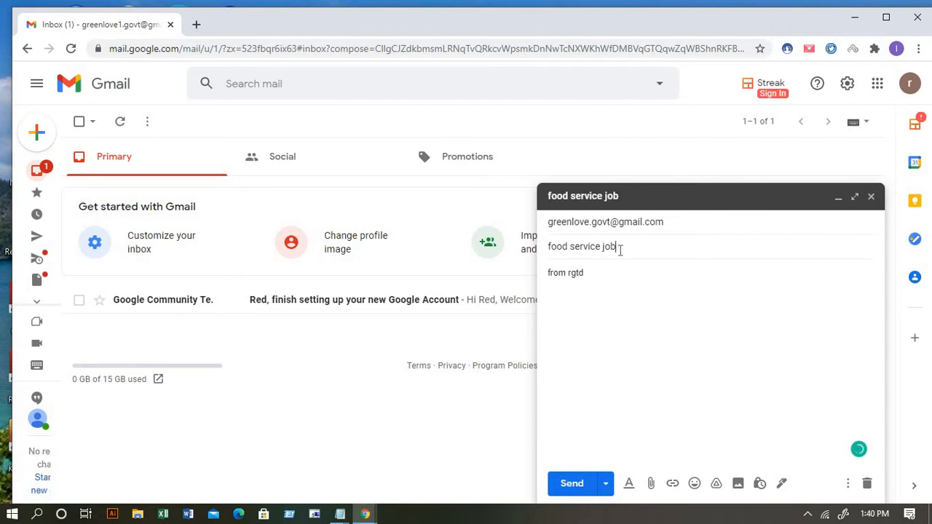
pyautogui.press('BackSpace')
pyautogui.press('BackSpace')
pyautogui.press('BackSpace')
pyautogui.press('BackSpace')
pyautogui.write('frfg')
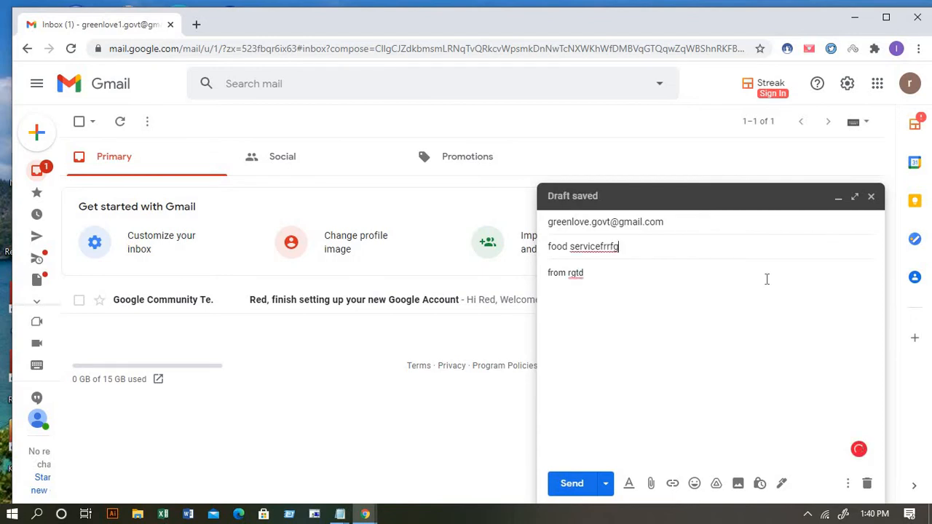
pyautogui.press('BackSpace')
pyautogui.press('BackSpace')
pyautogui.press('BackSpace')
pyautogui.press('BackSpace')
pyautogui.press('BackSpace')
pyautogui.press('BackSpace')
pyautogui.press('BackSpace')
pyautogui.press('BackSpace')
pyautogui.press('BackSpace')
pyautogui.press('BackSpace')
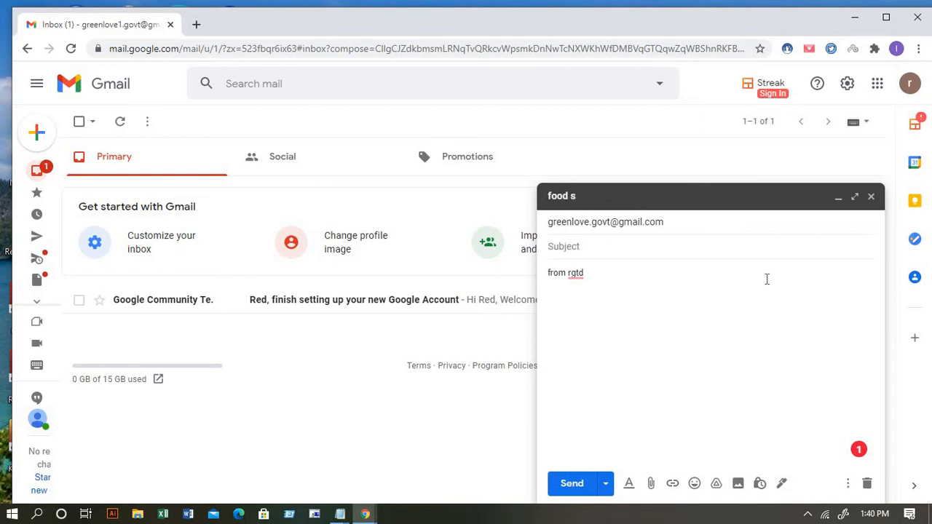
pyautogui.write('catering job')
# Change the last word of the message body to a different first name and send the message again.
pyautogui.click(604, 284)
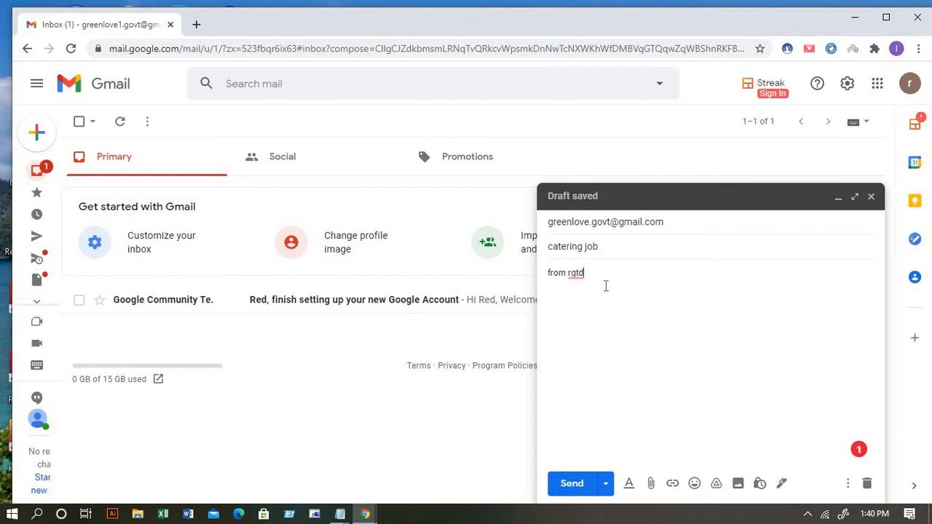
pyautogui.press('BackSpace')
pyautogui.press('BackSpace')
pyautogui.press('BackSpace')
pyautogui.write('afiq')
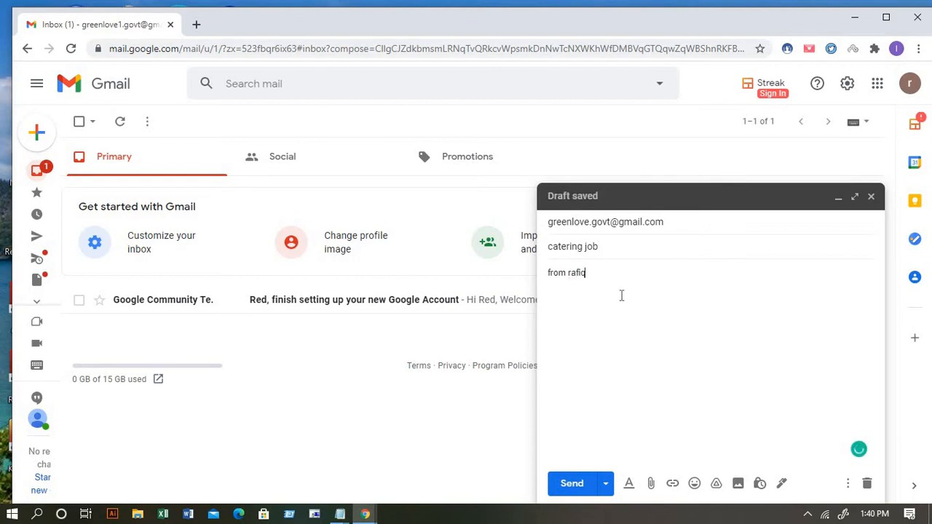
pyautogui.click(572, 486)
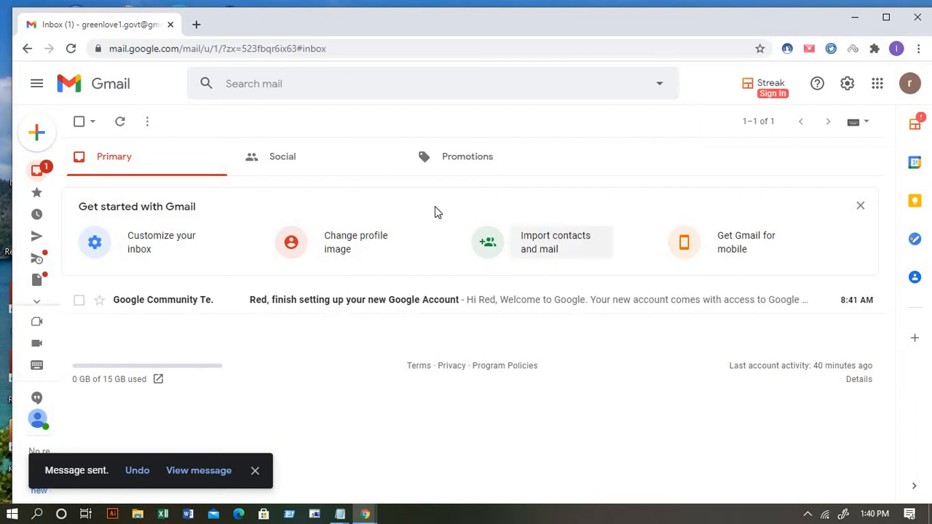
# Open the Offline section of the complete Gmail settings.
pyautogui.click(847, 85)
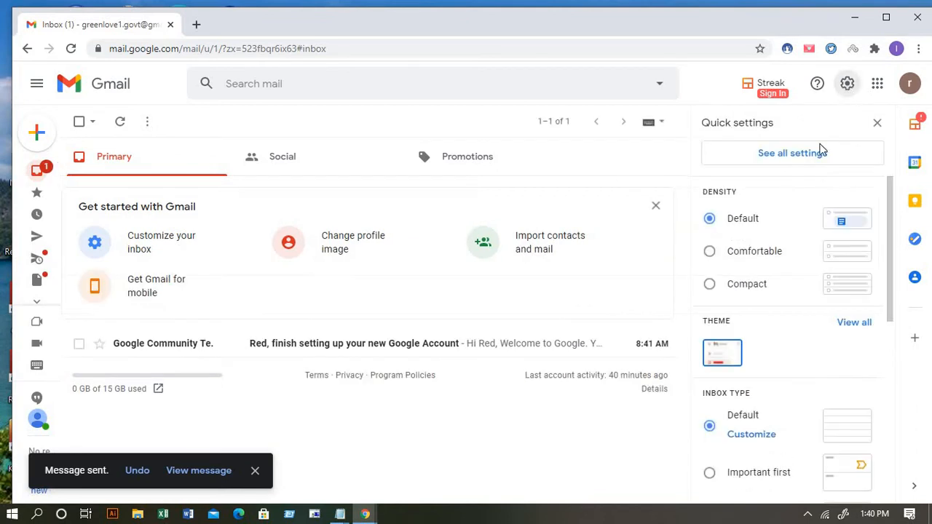
pyautogui.click(811, 155)
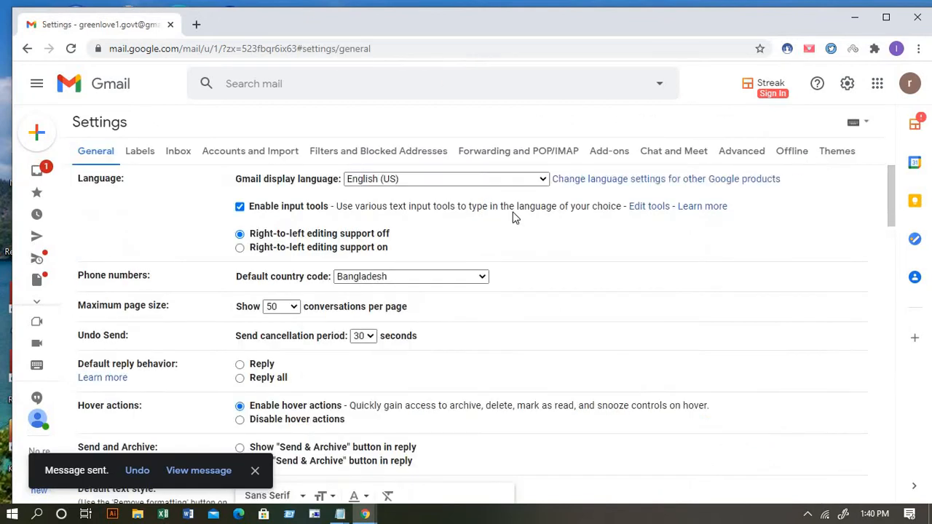
pyautogui.click(796, 153)
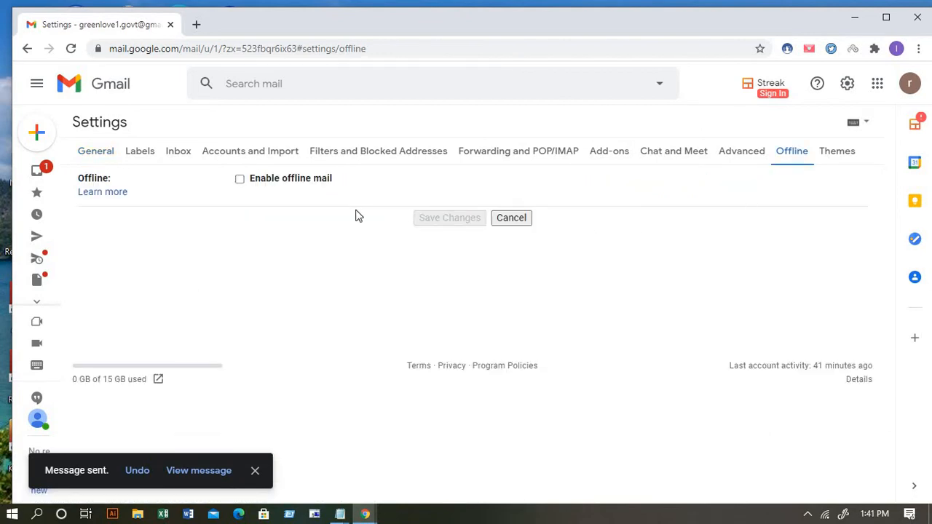
# Enable offline mail, keep offline data on the computer after logging out, save the changes and acknowledge the notices.
pyautogui.click(239, 179)
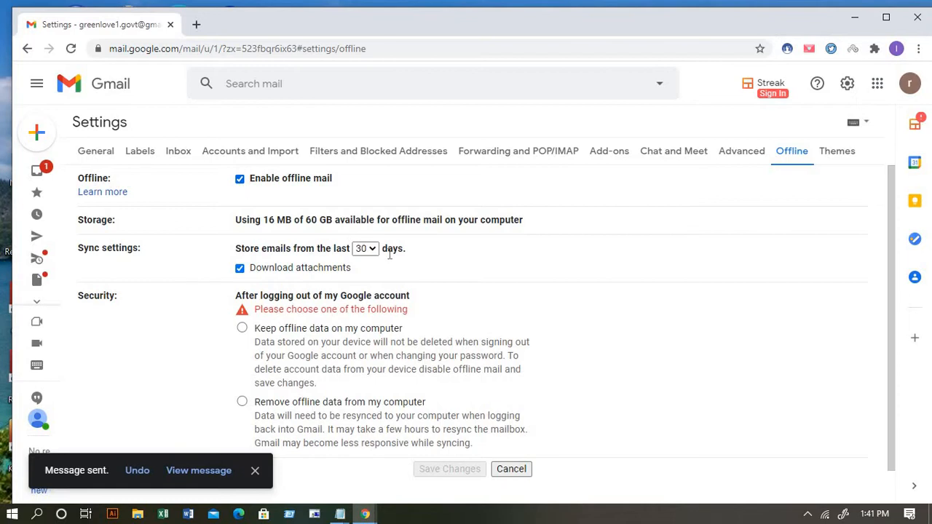
pyautogui.scroll(-1, 187, 290)
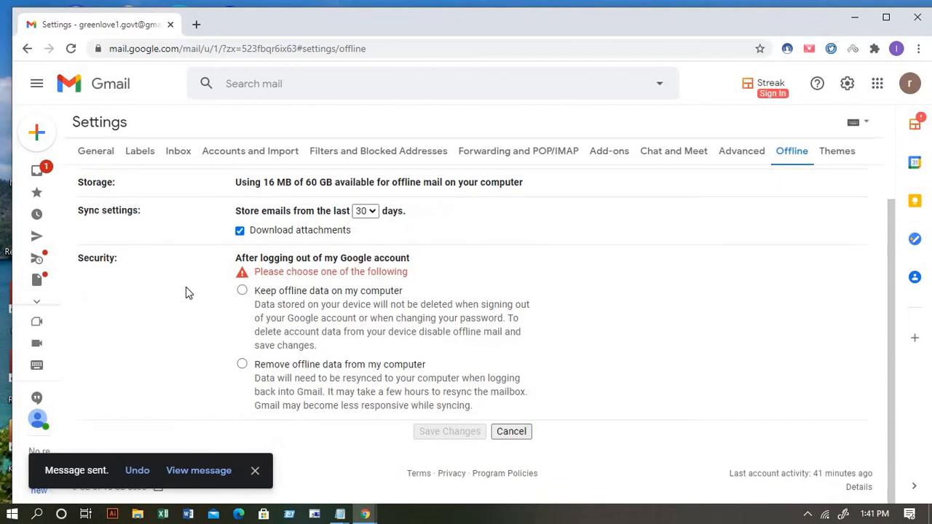
pyautogui.click(242, 290)
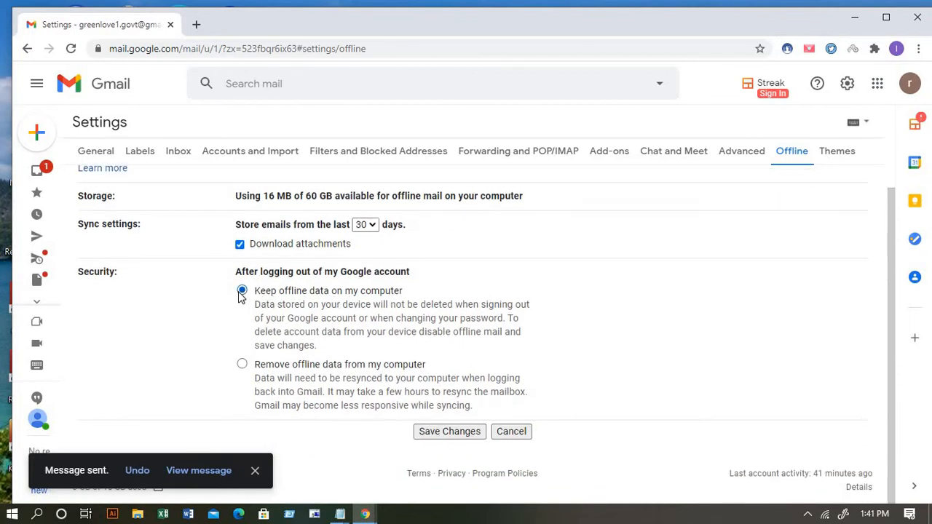
pyautogui.click(450, 432)
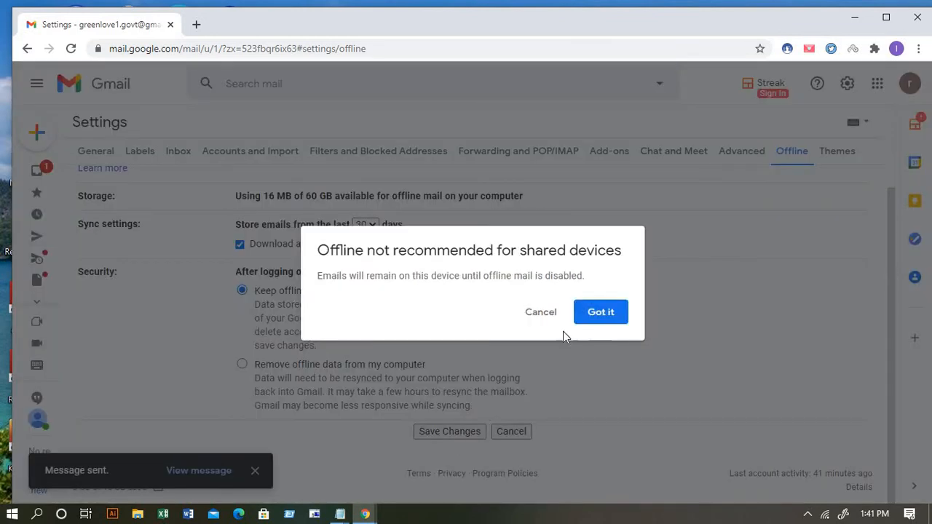
pyautogui.click(600, 312)
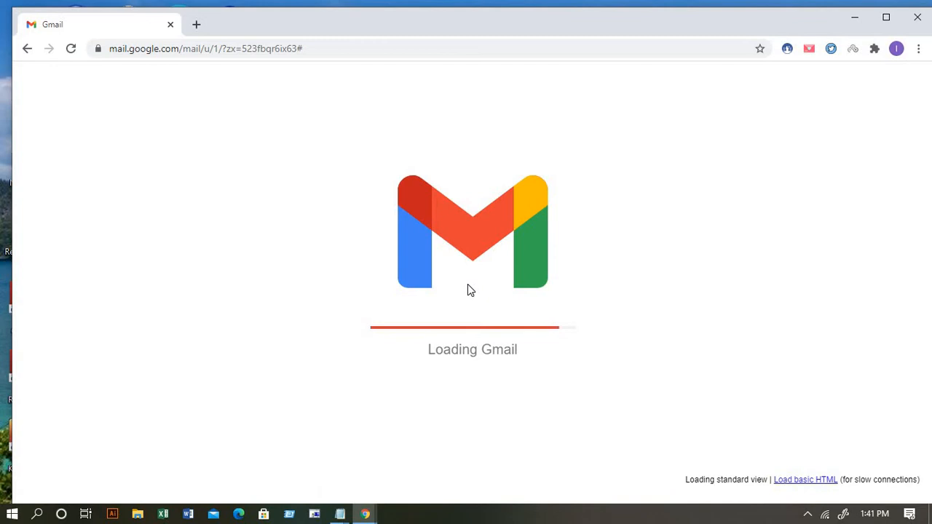
pyautogui.click(27, 51)
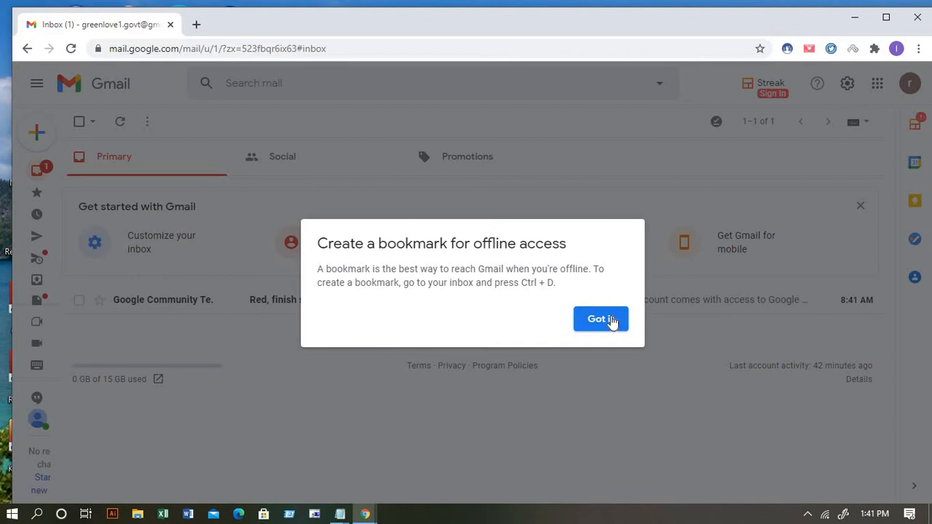
pyautogui.click(613, 319)
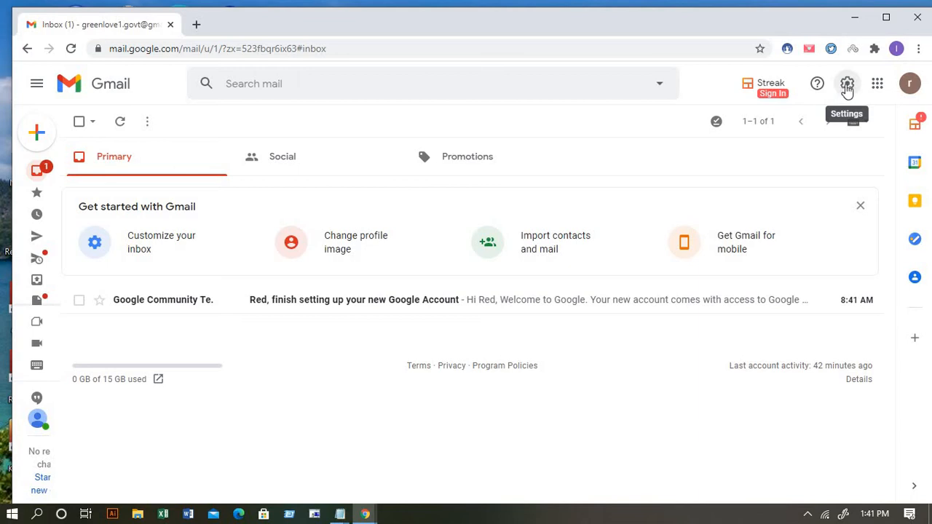
# Open the complete Gmail settings and go to the vacation responder section of the general settings.
pyautogui.click(847, 84)
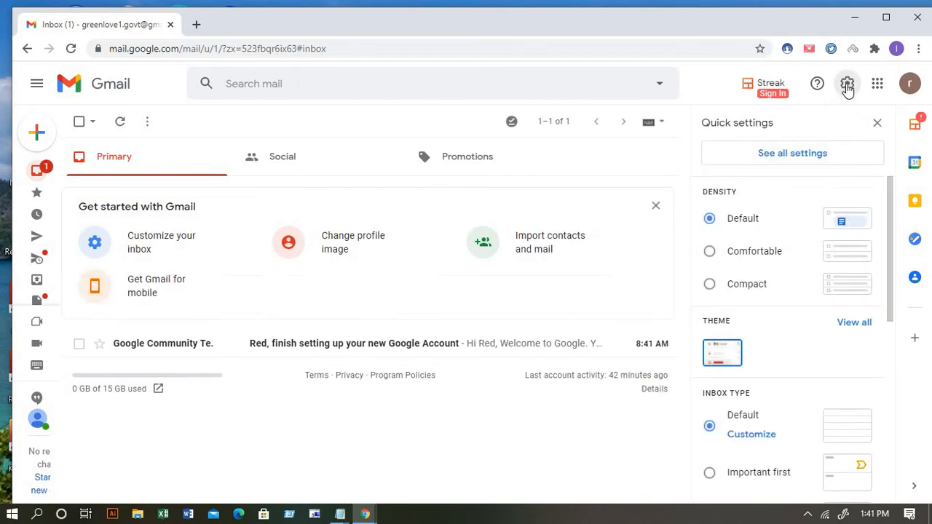
pyautogui.click(825, 159)
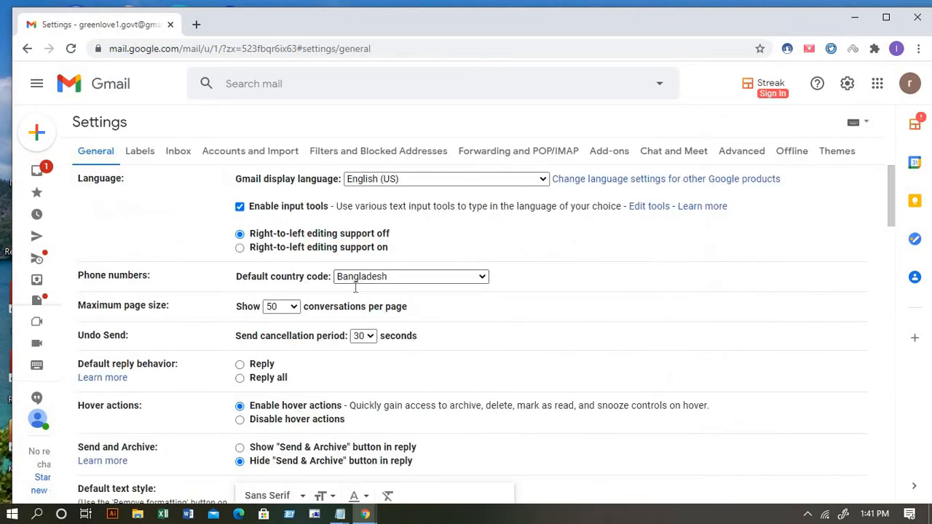
pyautogui.scroll(-4, 453, 307)
pyautogui.scroll(-2, 382, 361)
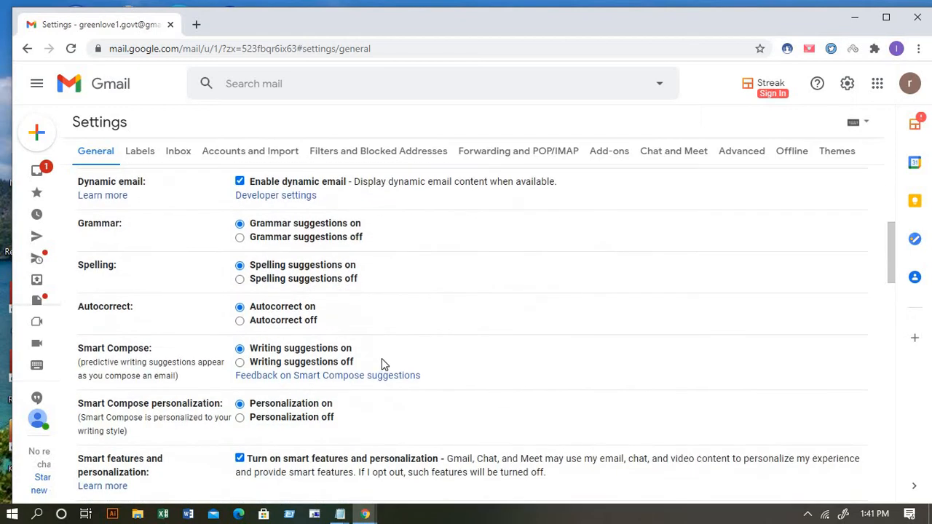
pyautogui.scroll(-3, 404, 349)
pyautogui.scroll(-4, 405, 353)
pyautogui.scroll(1, 408, 352)
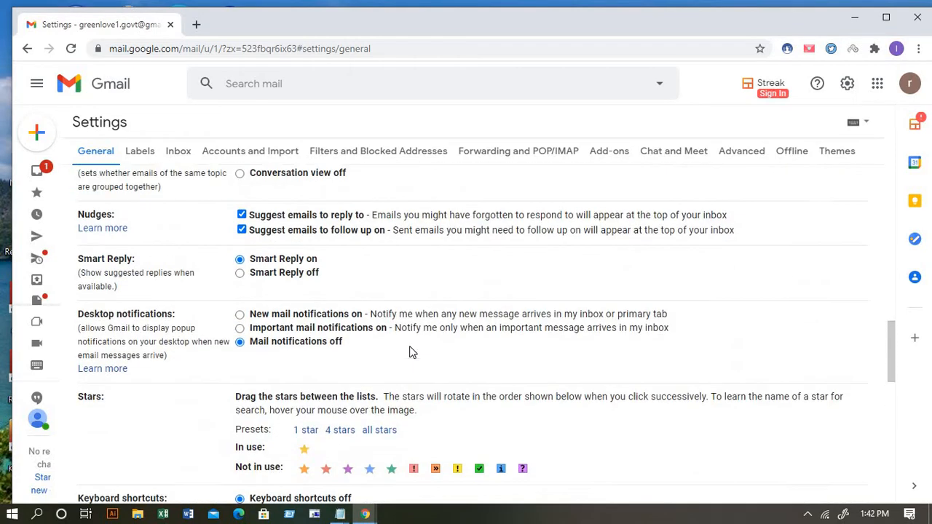
pyautogui.scroll(-8, 410, 351)
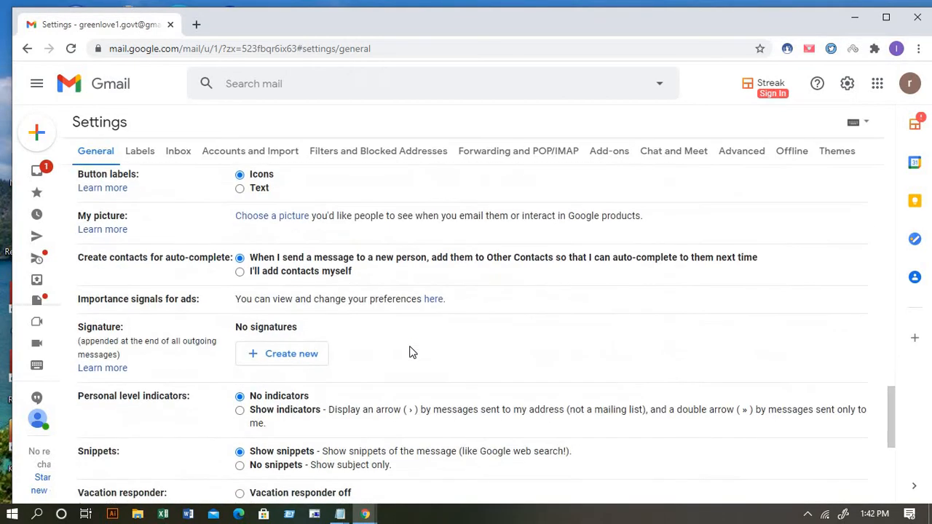
pyautogui.scroll(-4, 409, 350)
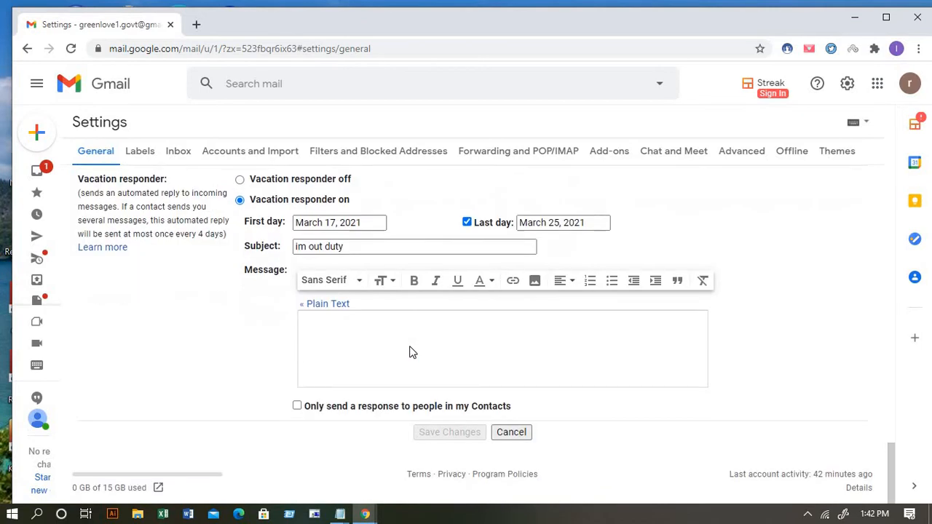
pyautogui.scroll(4, 410, 351)
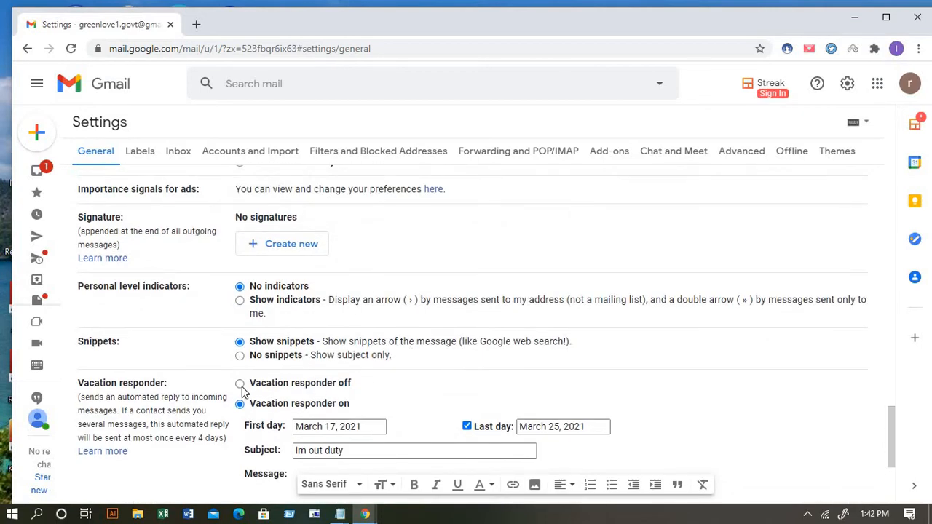
# Leave the vacation responder on, with March 18, 2021 as the first day and March 26, 2021 as the last day.
pyautogui.click(242, 386)
pyautogui.scroll(-1, 368, 373)
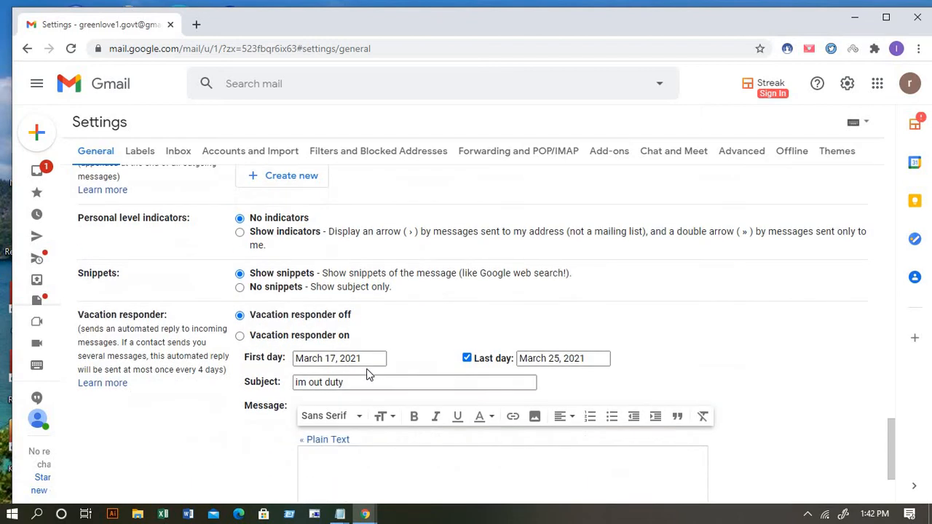
pyautogui.click(240, 335)
pyautogui.click(332, 364)
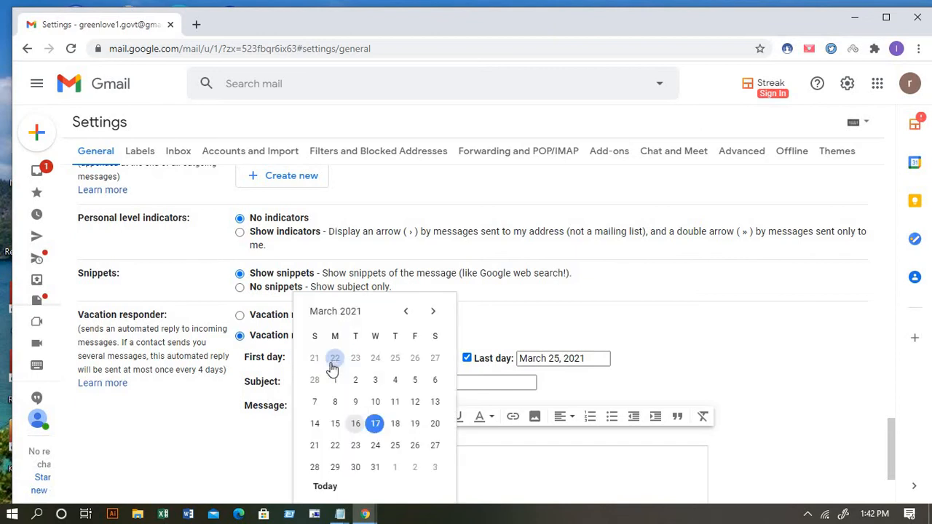
pyautogui.click(394, 426)
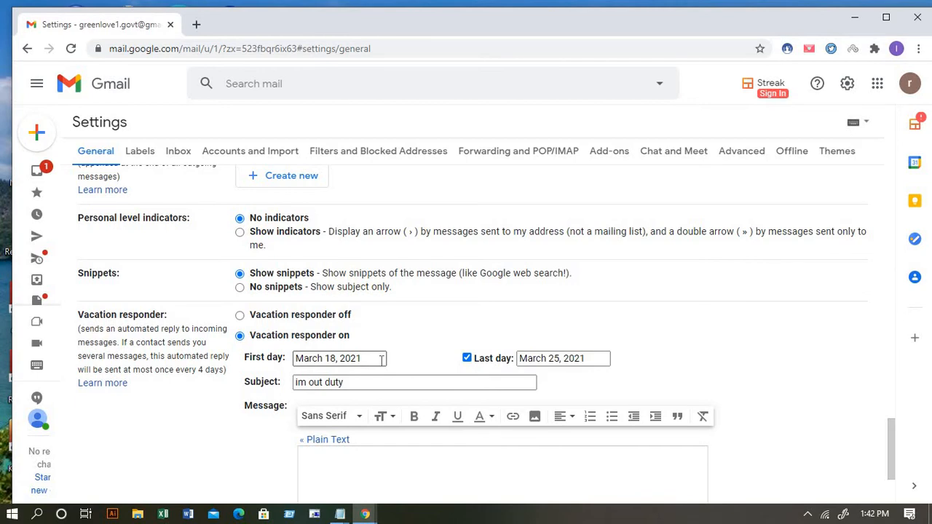
pyautogui.click(556, 358)
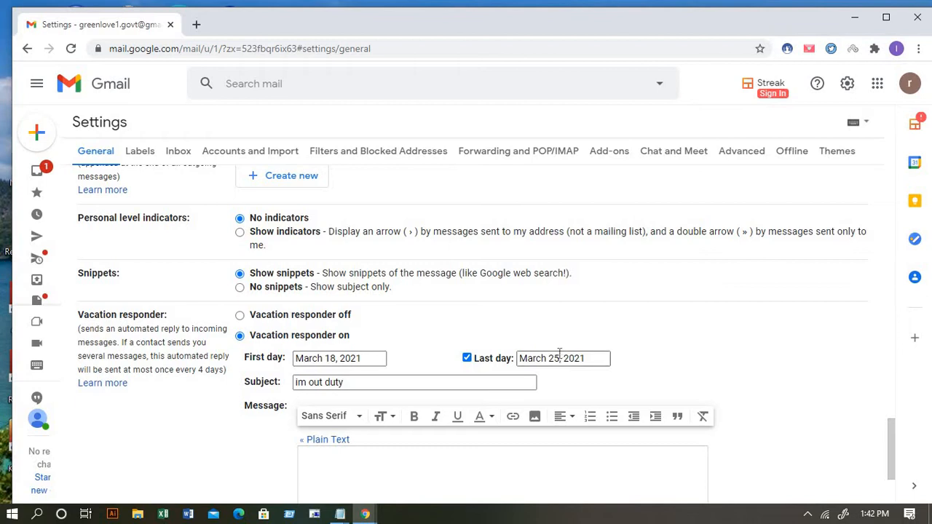
pyautogui.click(648, 445)
# Extend the vacation responder's subject to "im out duty from my office".
pyautogui.click(355, 382)
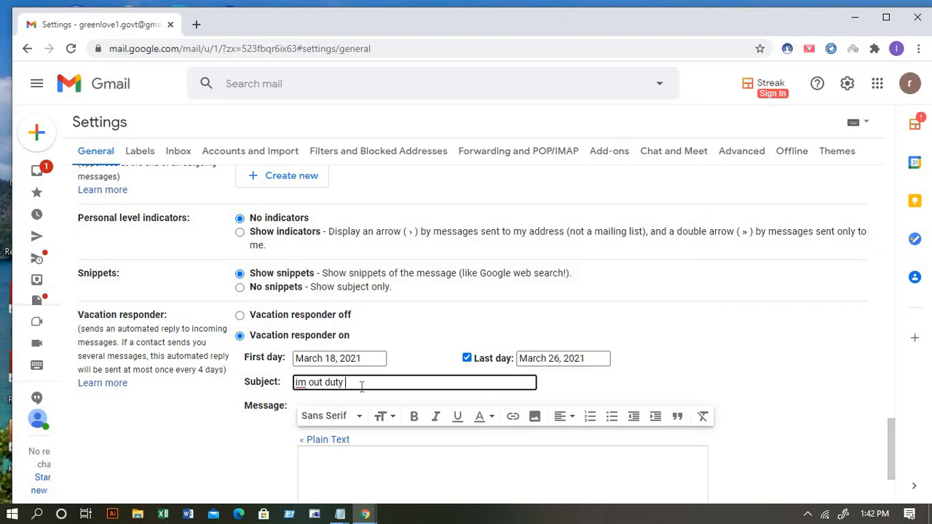
pyautogui.write('fom')
pyautogui.press('BackSpace')
pyautogui.write('m my office')
# Enter "beacuse of illness" as the vacation responder's message and save the changes.
pyautogui.scroll(-2, 386, 391)
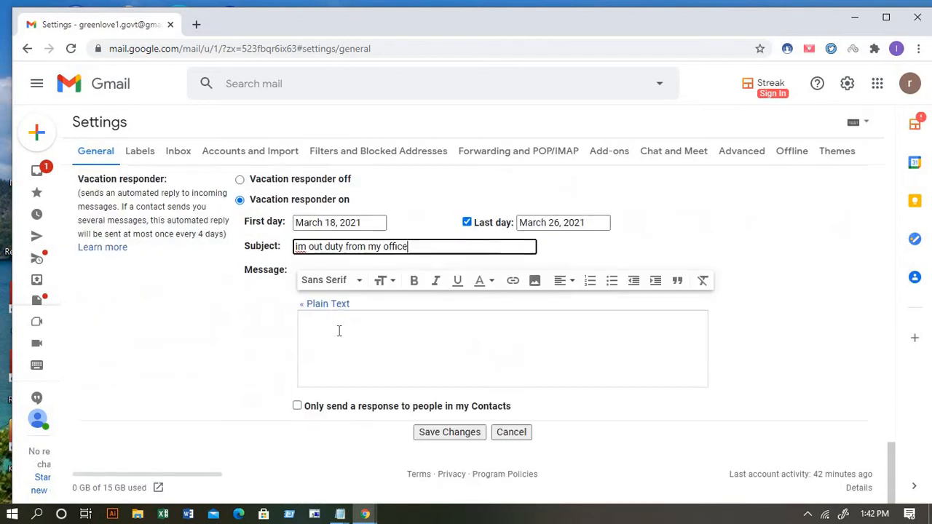
pyautogui.click(312, 329)
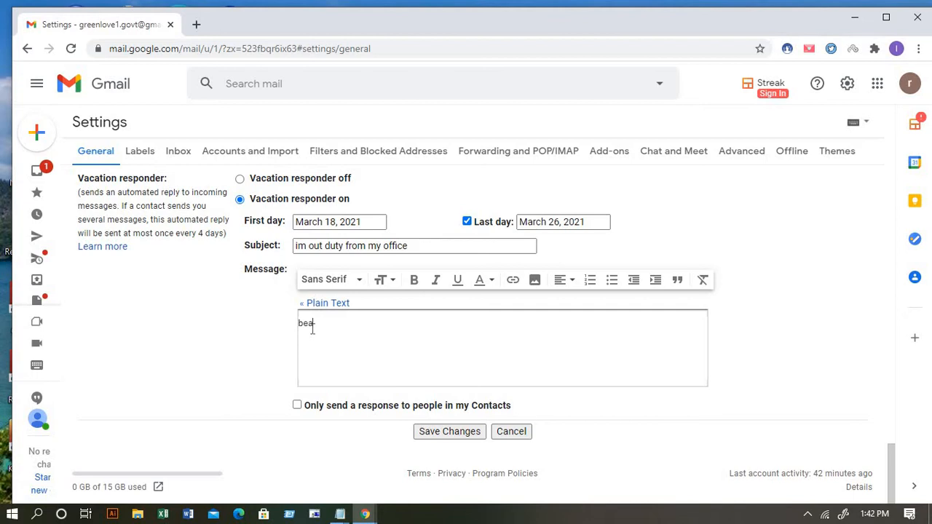
pyautogui.write('use')
pyautogui.write('of illness')
pyautogui.scroll(1, 437, 429)
pyautogui.scroll(2, 325, 284)
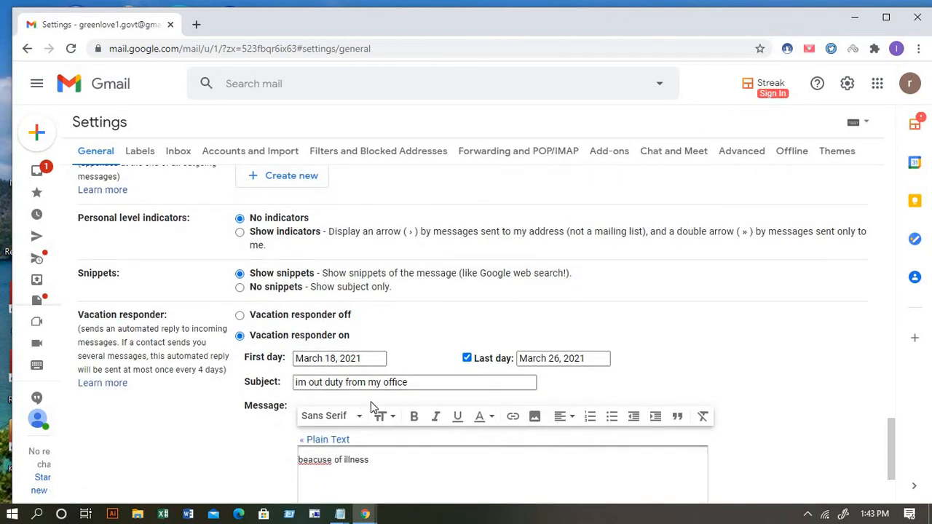
pyautogui.click(305, 386)
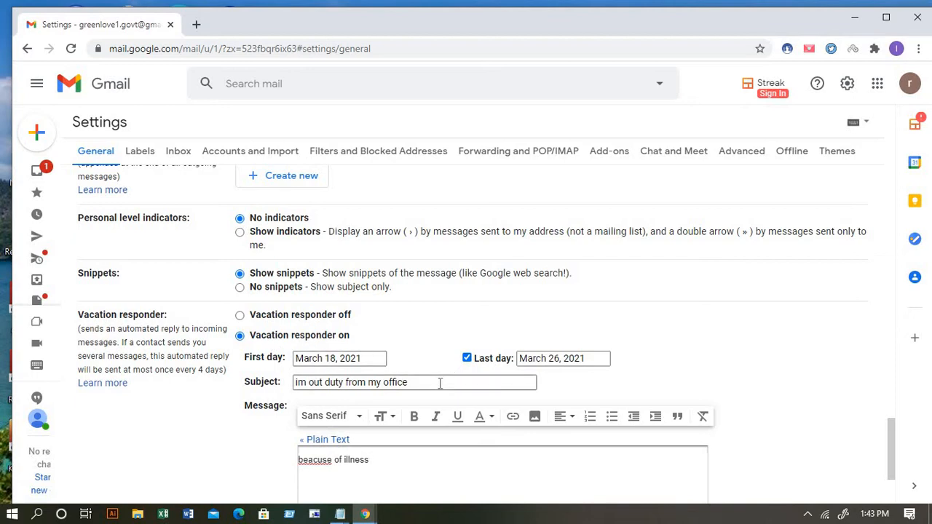
pyautogui.scroll(-2, 439, 385)
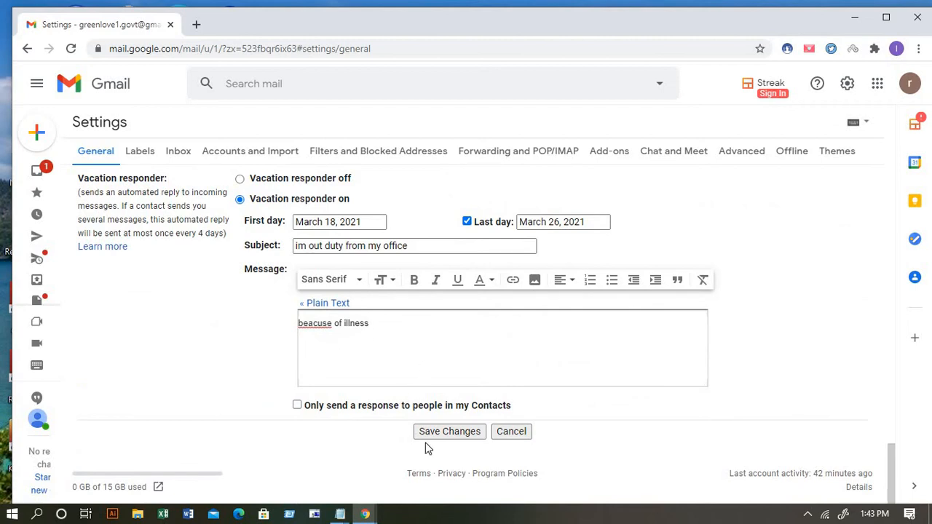
pyautogui.click(449, 431)
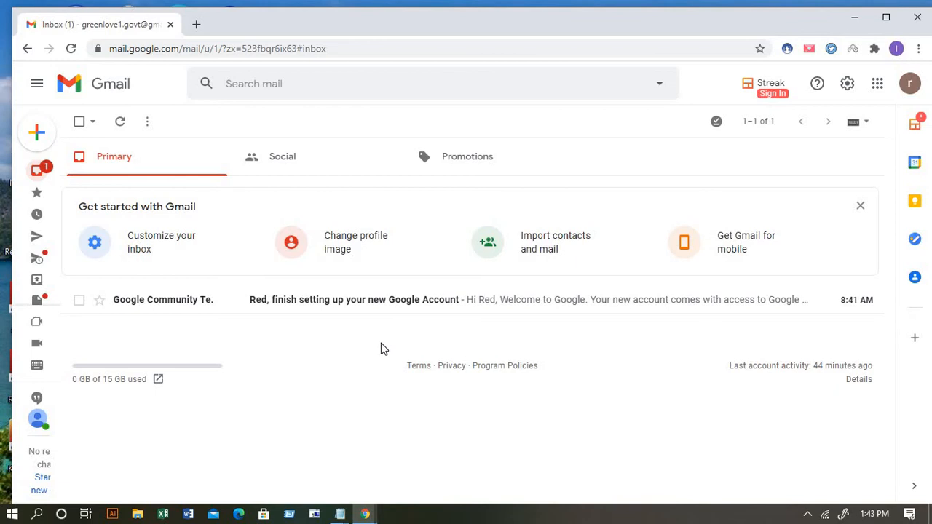
# Open the complete Gmail settings again and go to the Stars section of the general settings.
pyautogui.click(847, 85)
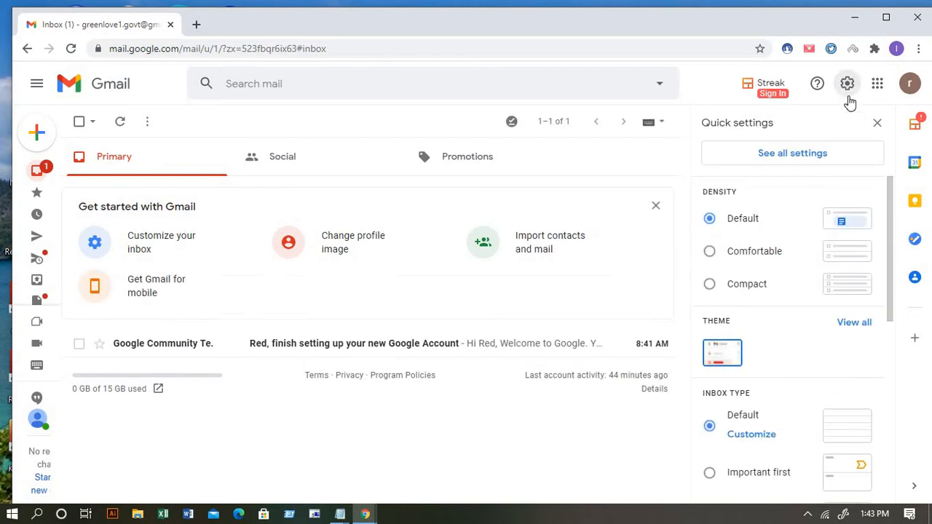
pyautogui.click(808, 162)
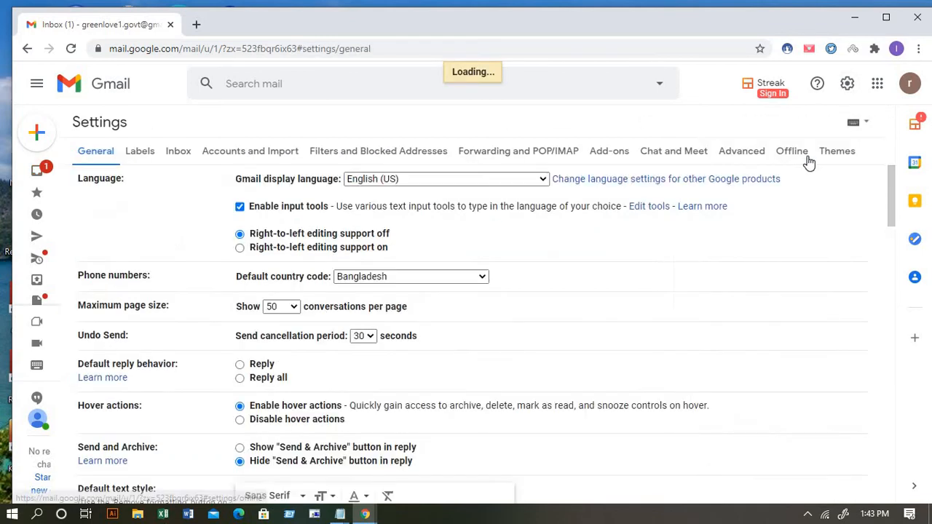
pyautogui.scroll(-1, 316, 350)
pyautogui.scroll(-6, 319, 349)
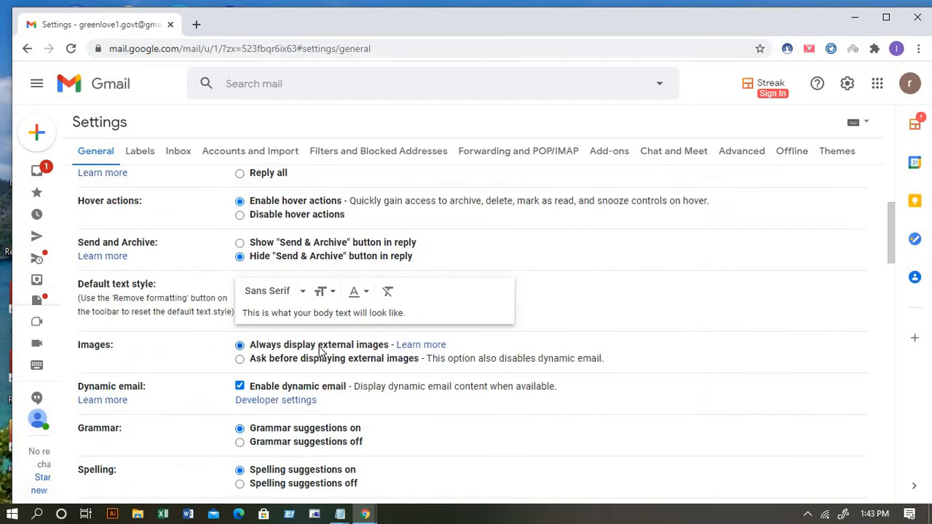
pyautogui.scroll(6, 322, 349)
pyautogui.scroll(-15, 324, 350)
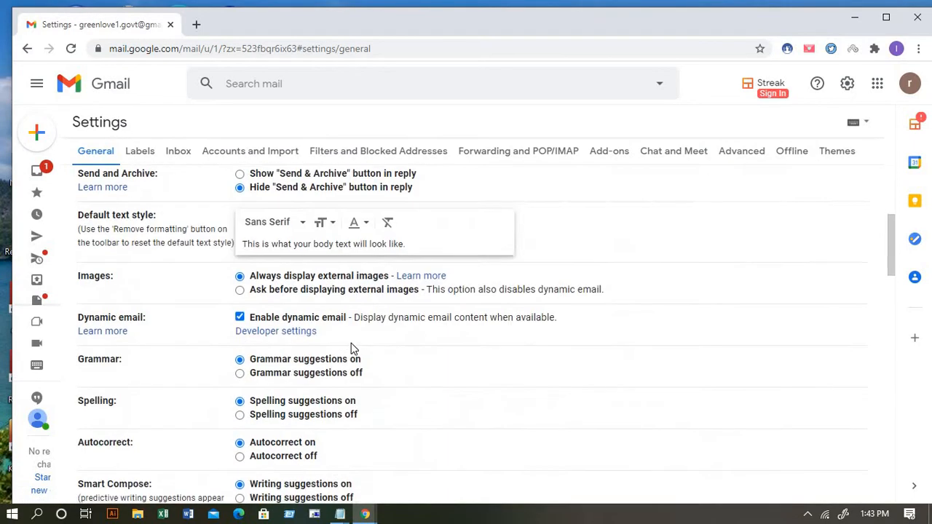
pyautogui.scroll(-4, 381, 339)
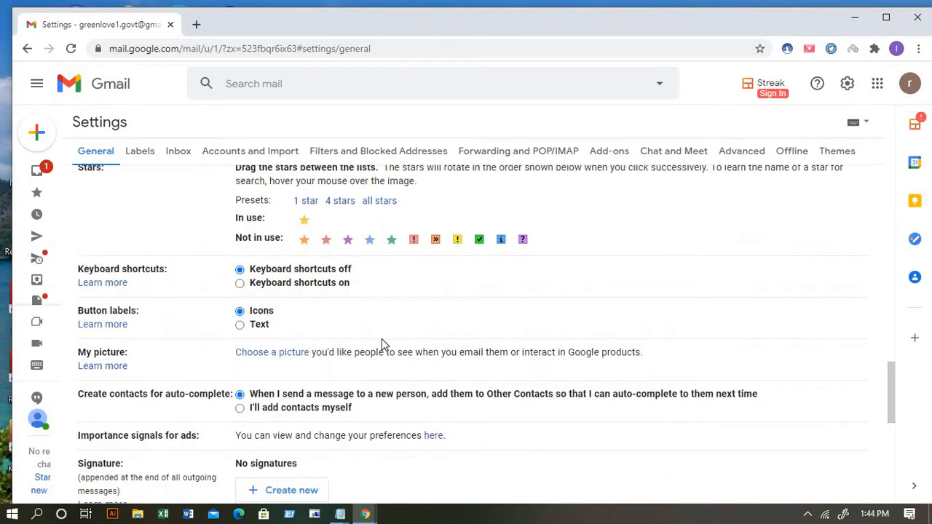
pyautogui.scroll(2, 382, 339)
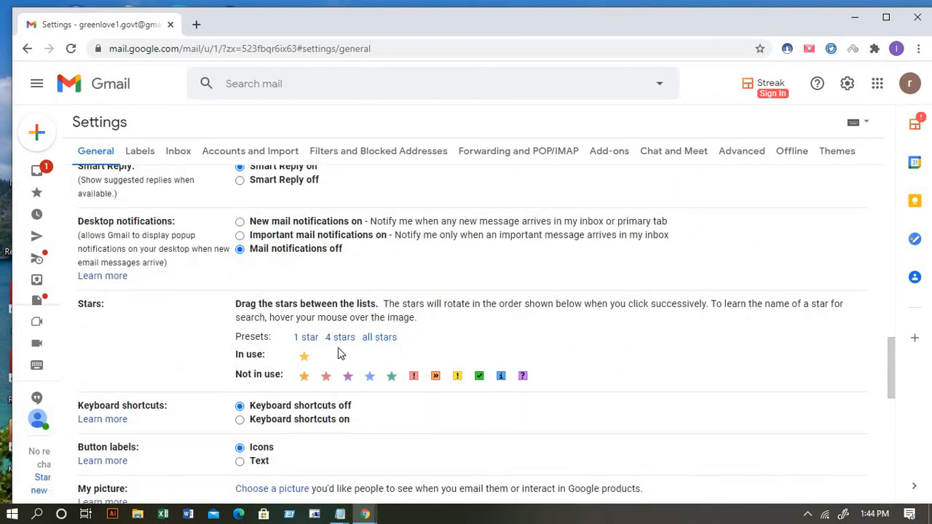
# Move the red star into use, replace that selection with the all stars preset, and save the changes.
pyautogui.moveTo(329, 374); pyautogui.dragTo(346, 356)
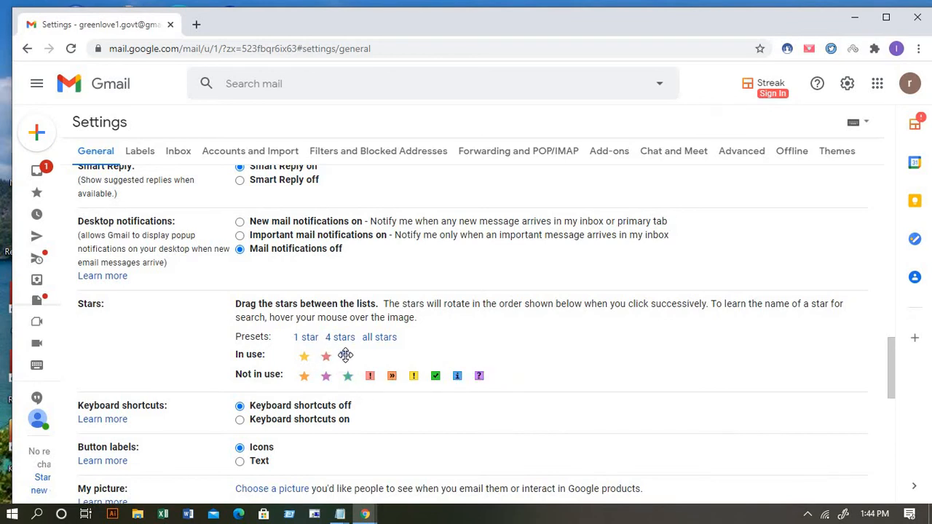
pyautogui.click(385, 339)
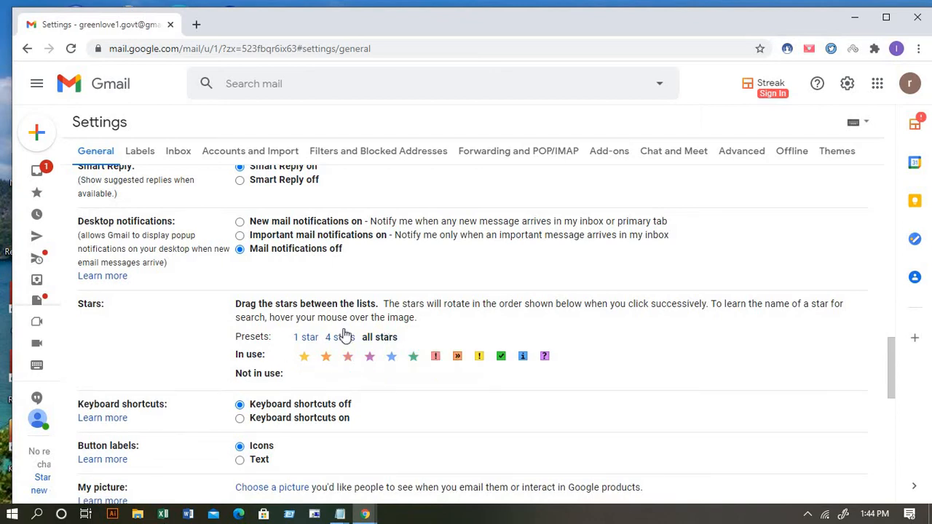
pyautogui.scroll(-8, 380, 347)
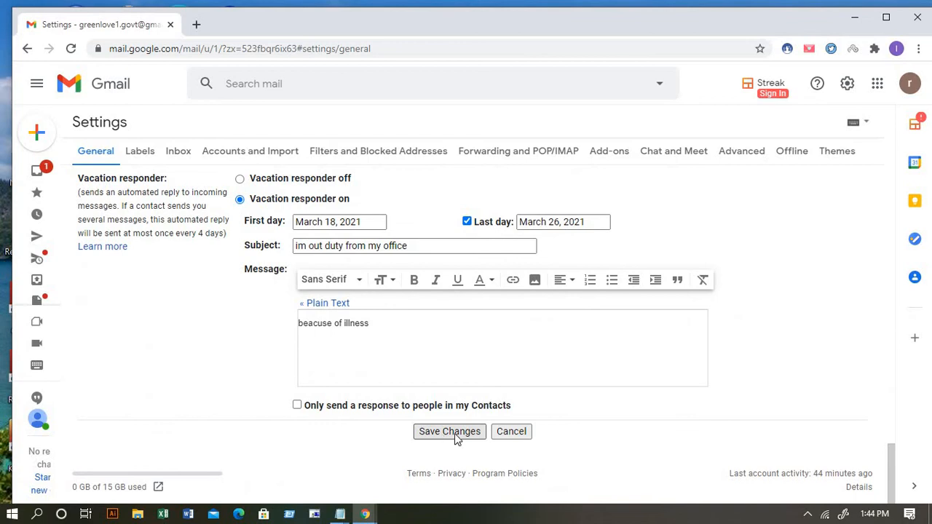
pyautogui.click(449, 431)
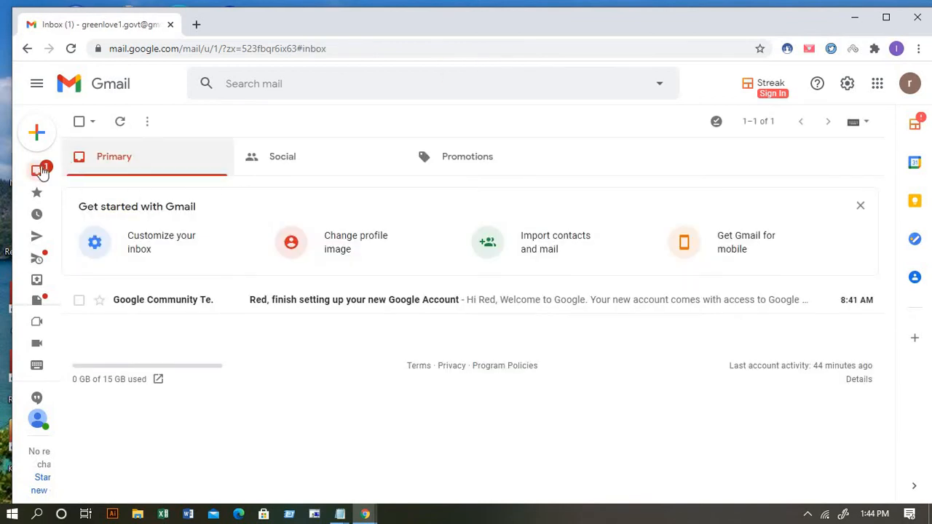
# View the Starred messages and return to the inbox.
pyautogui.moveTo(40, 232)
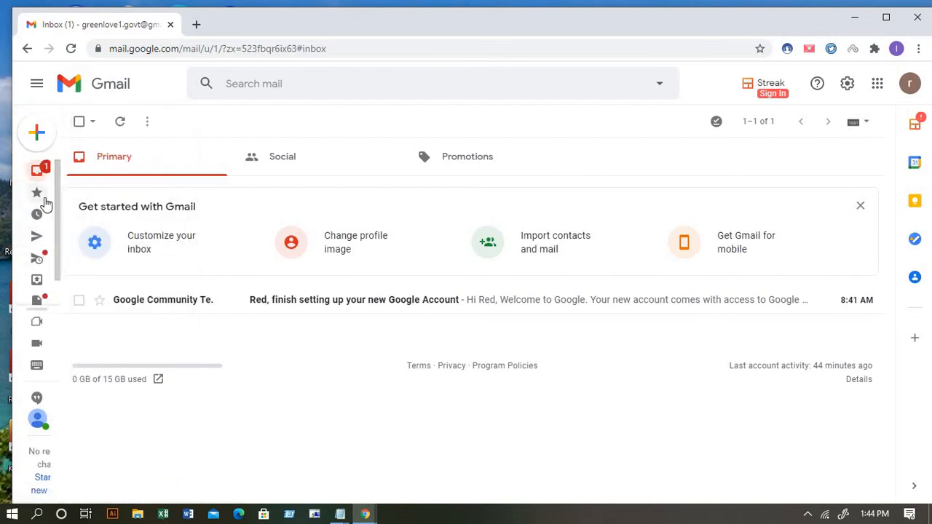
pyautogui.click(38, 201)
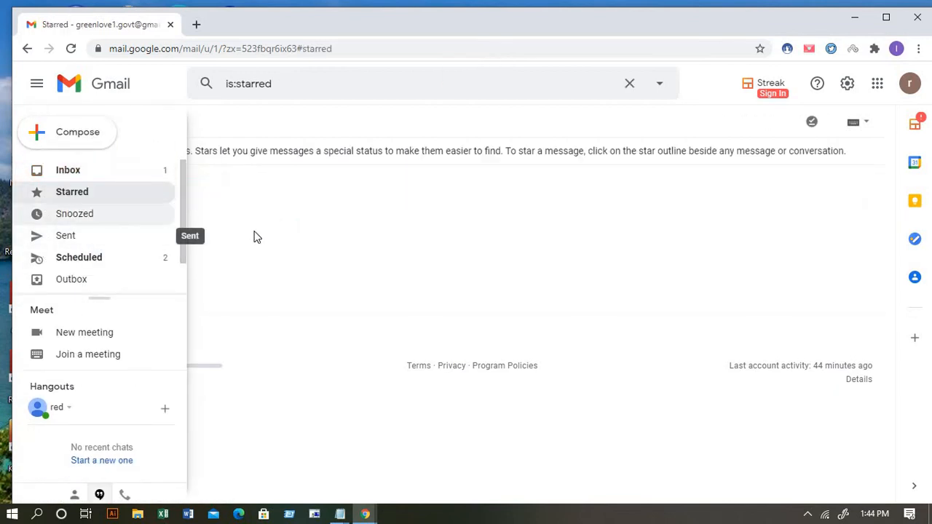
pyautogui.moveTo(131, 180)
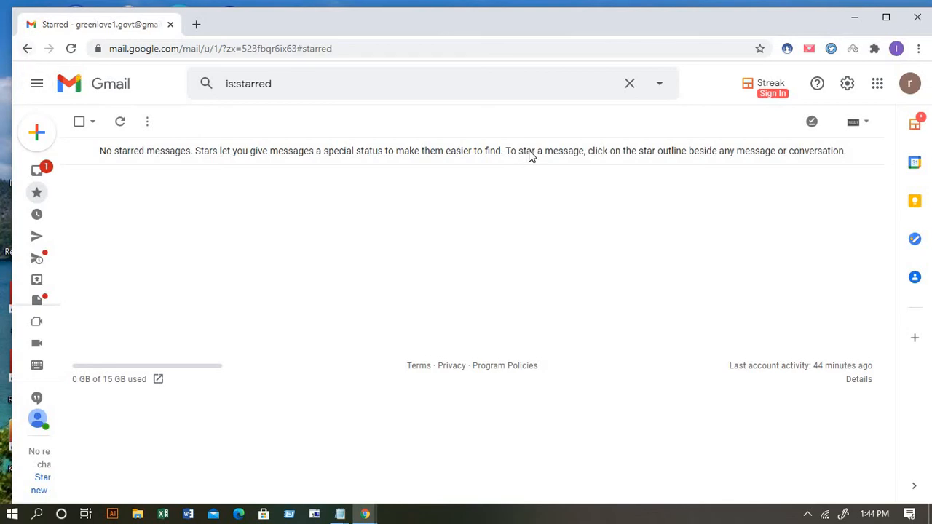
pyautogui.click(27, 49)
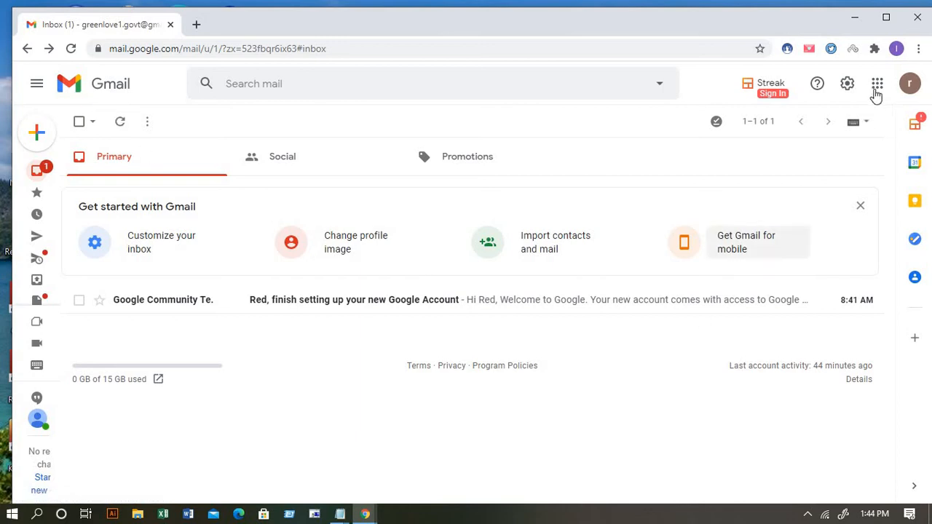
# Start a new message and add the suggested contact's e-mail address as its recipient.
pyautogui.moveTo(37, 132)
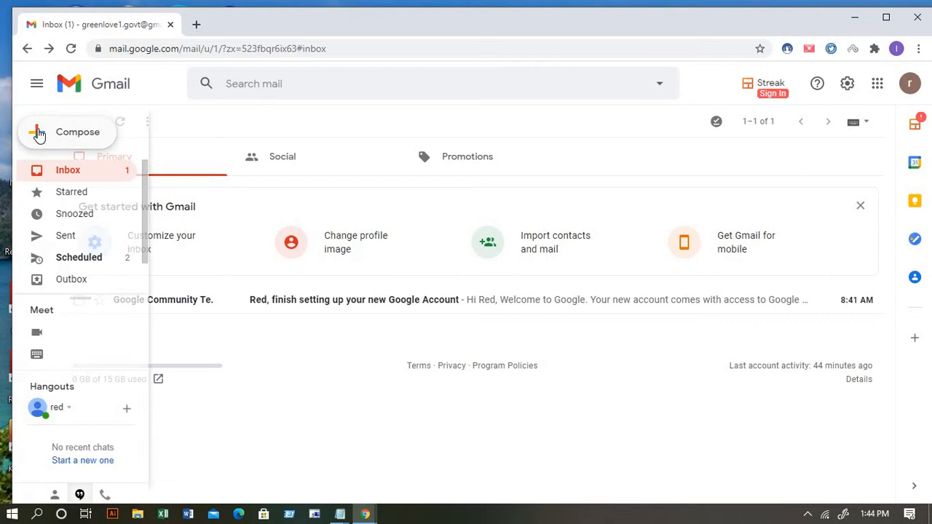
pyautogui.click(80, 137)
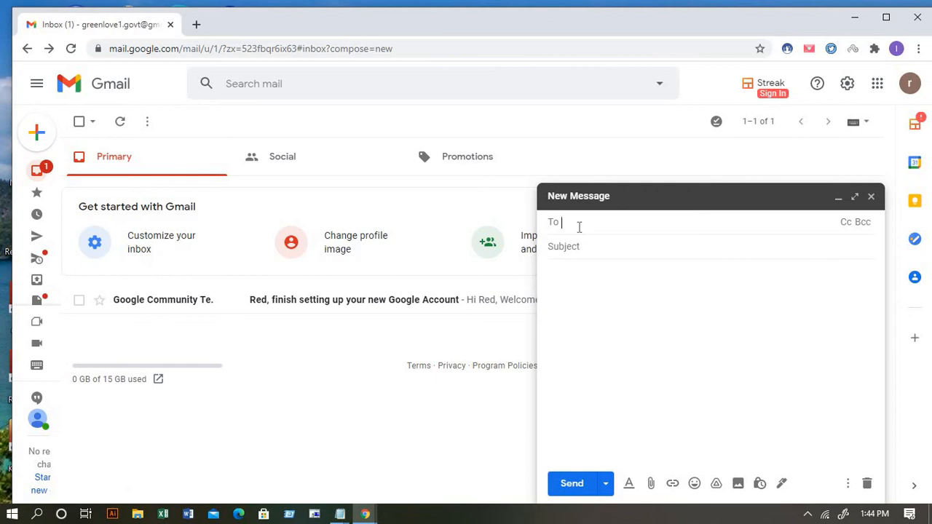
pyautogui.write('g')
pyautogui.click(621, 258)
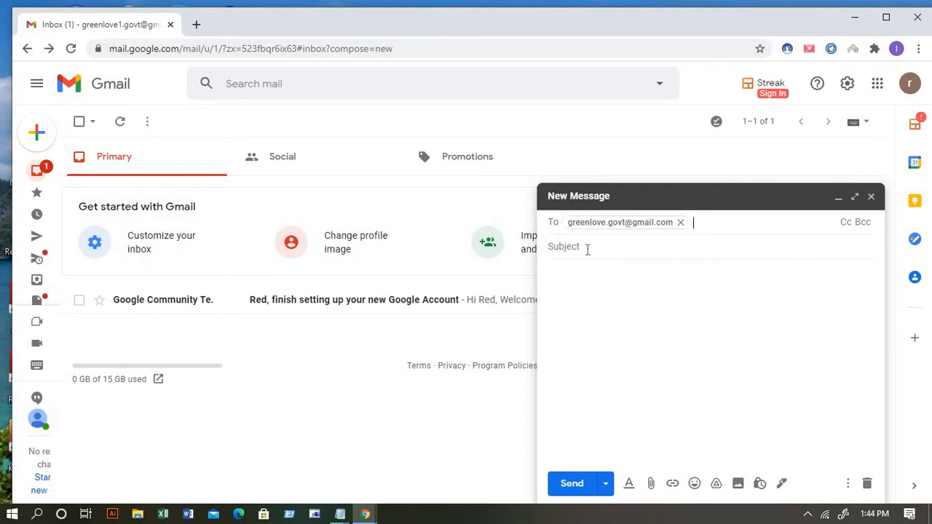
# Enter "illness" as the new message's subject and move on to the message body.
pyautogui.click(587, 249)
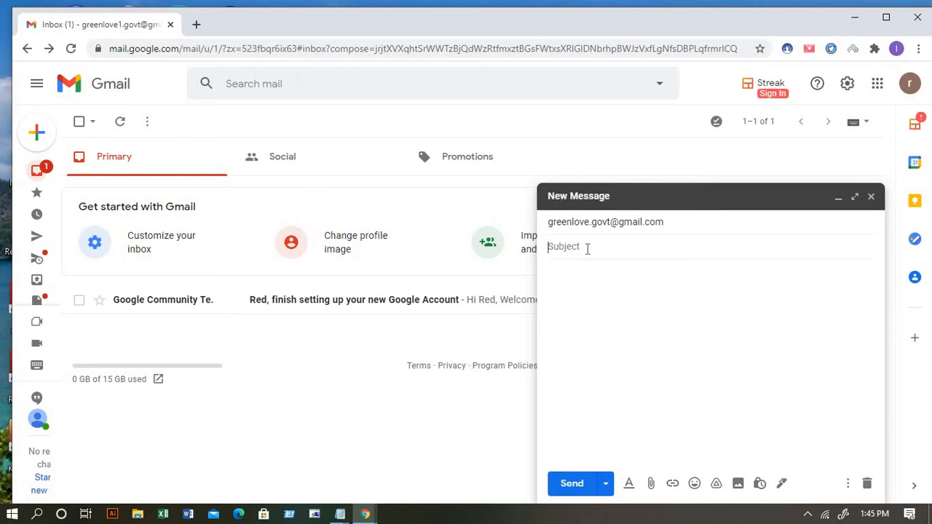
pyautogui.write('I')
pyautogui.press('BackSpace')
pyautogui.write('illness')
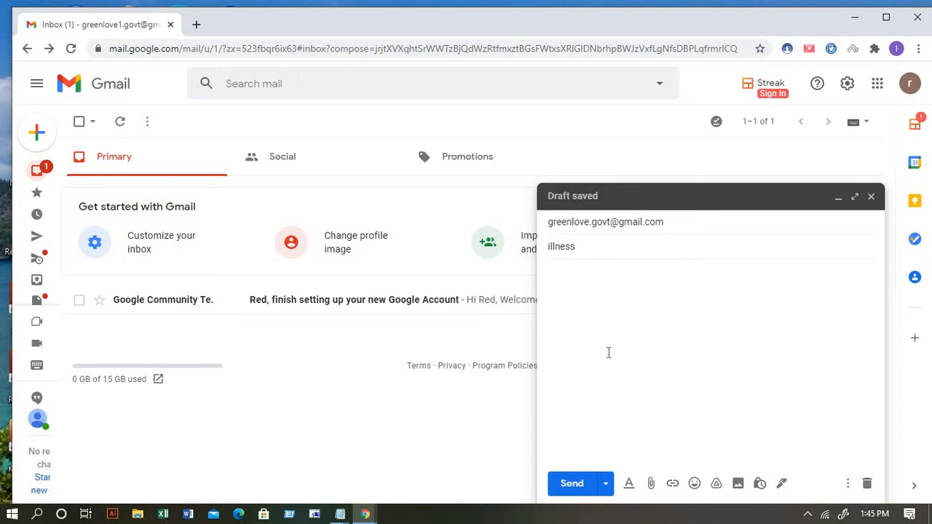
pyautogui.click(564, 289)
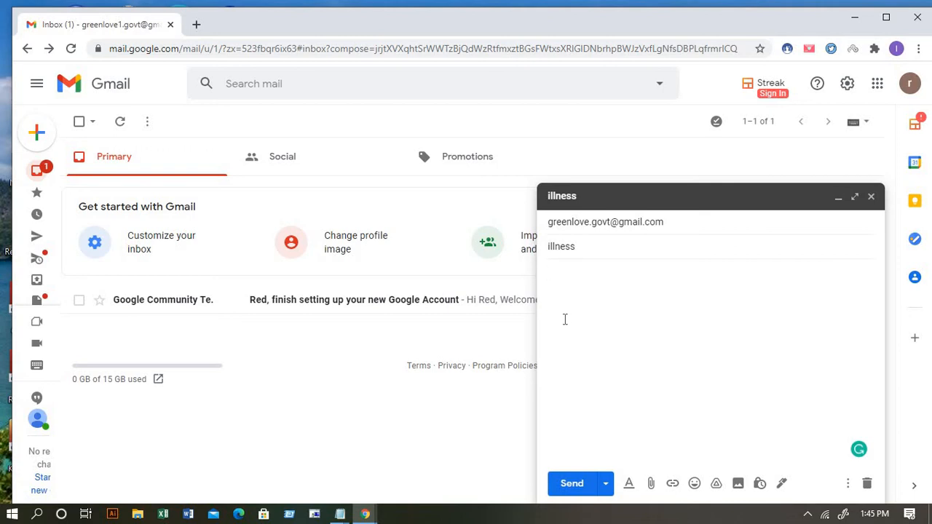
# Open signature management from the draft, write a name in the message body and send the message.
pyautogui.click(783, 484)
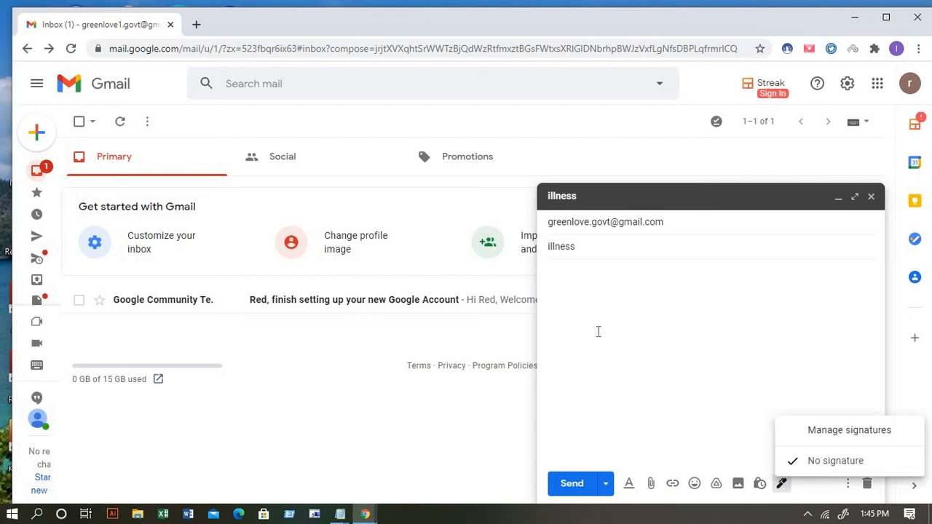
pyautogui.click(859, 432)
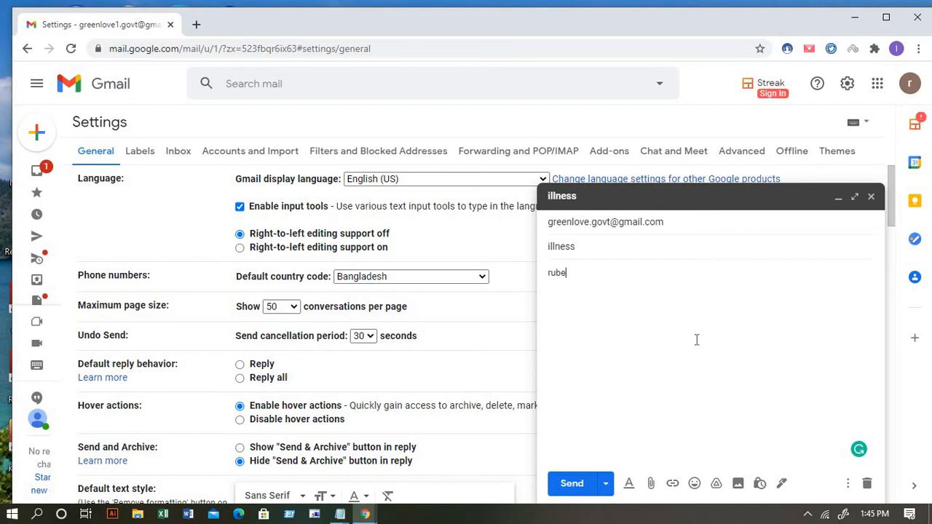
pyautogui.click(587, 484)
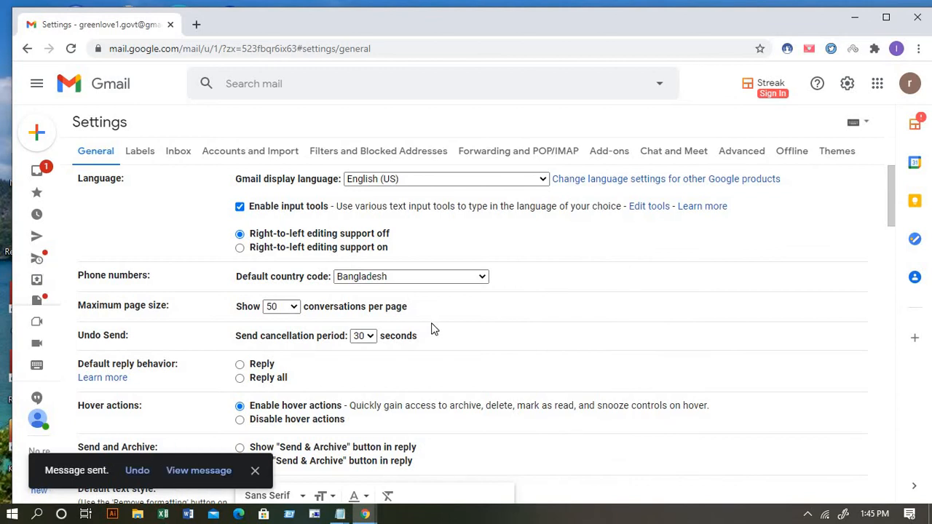
# Look through the general settings down to the Nudges section and return to the Language section.
pyautogui.scroll(-3, 480, 350)
pyautogui.scroll(-3, 481, 353)
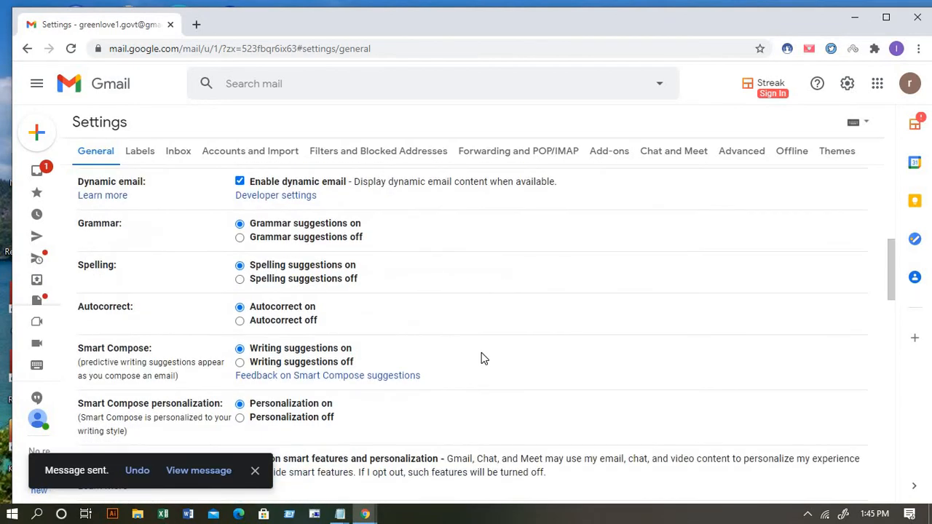
pyautogui.scroll(-4, 483, 357)
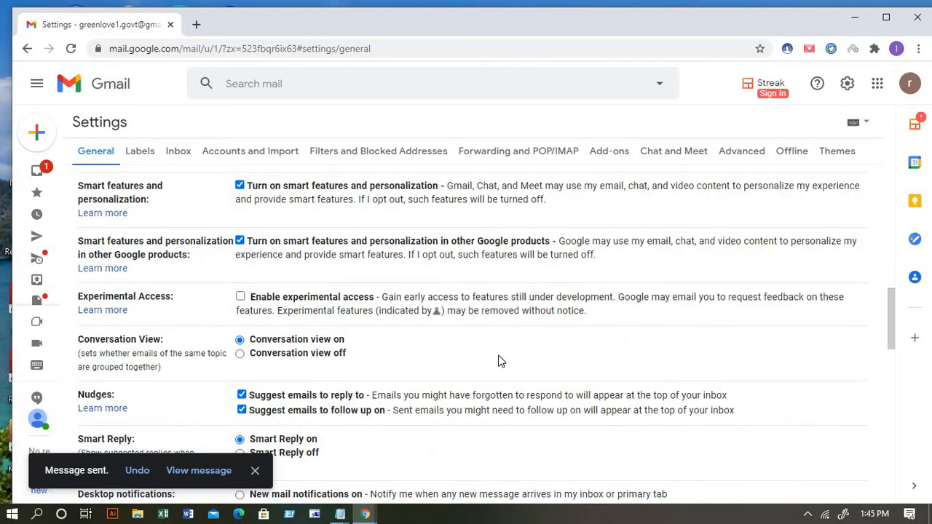
pyautogui.scroll(10, 500, 361)
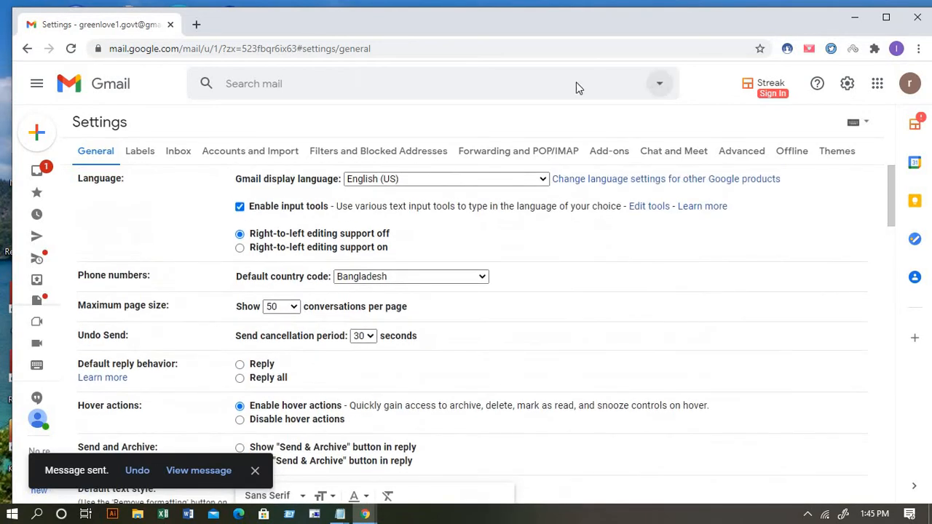
# Show the mail search suggestions and the advanced search options, visit the From, To and Subject fields, and close them without searching.
pyautogui.click(254, 85)
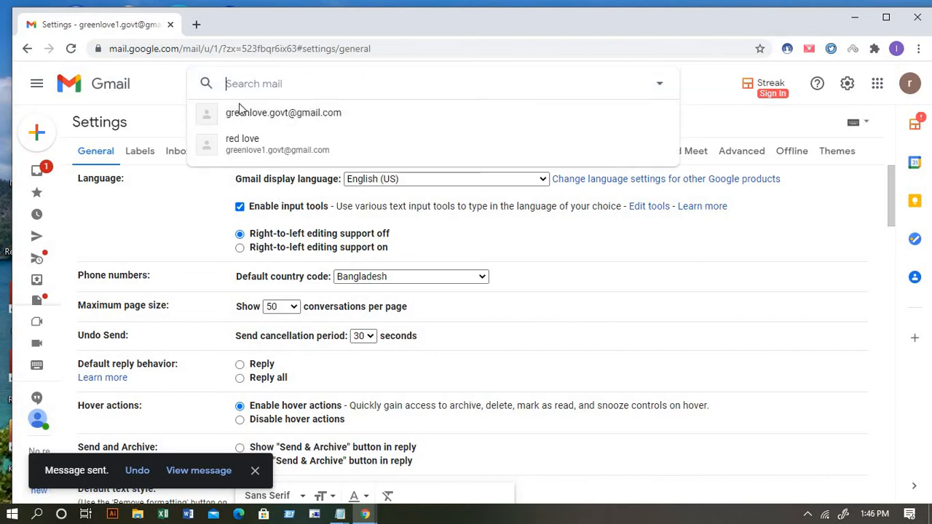
pyautogui.click(269, 84)
pyautogui.click(174, 231)
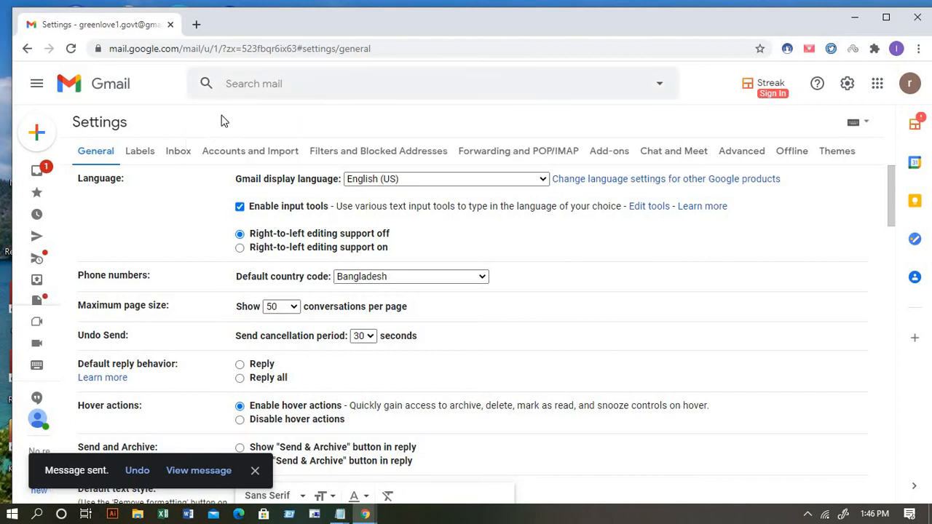
pyautogui.click(662, 88)
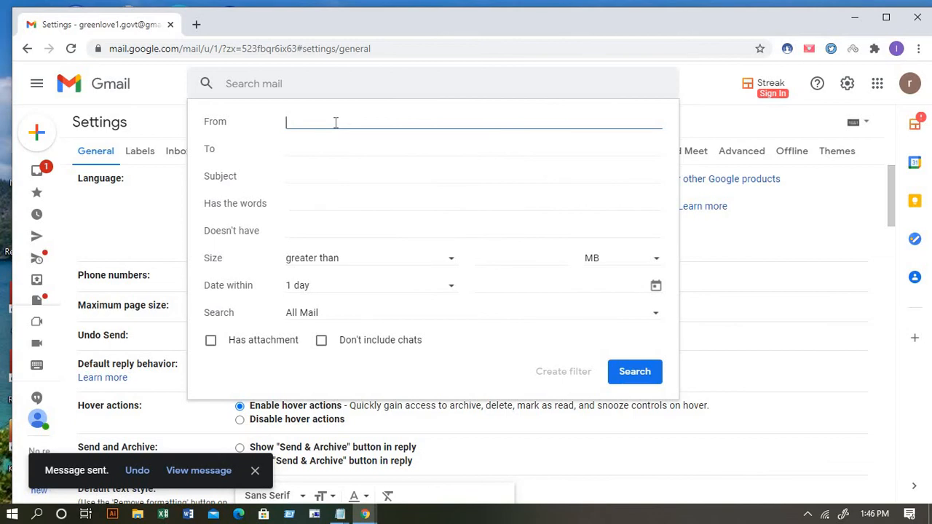
pyautogui.click(297, 145)
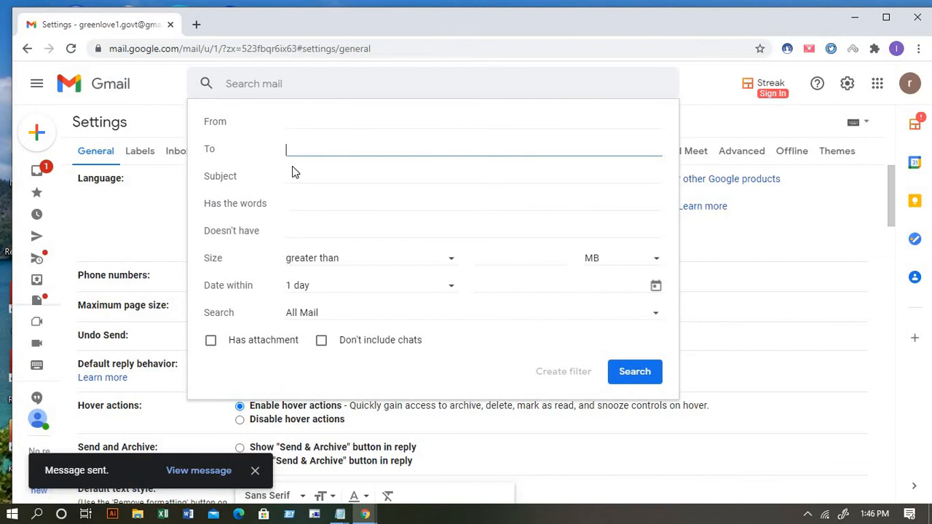
pyautogui.click(292, 172)
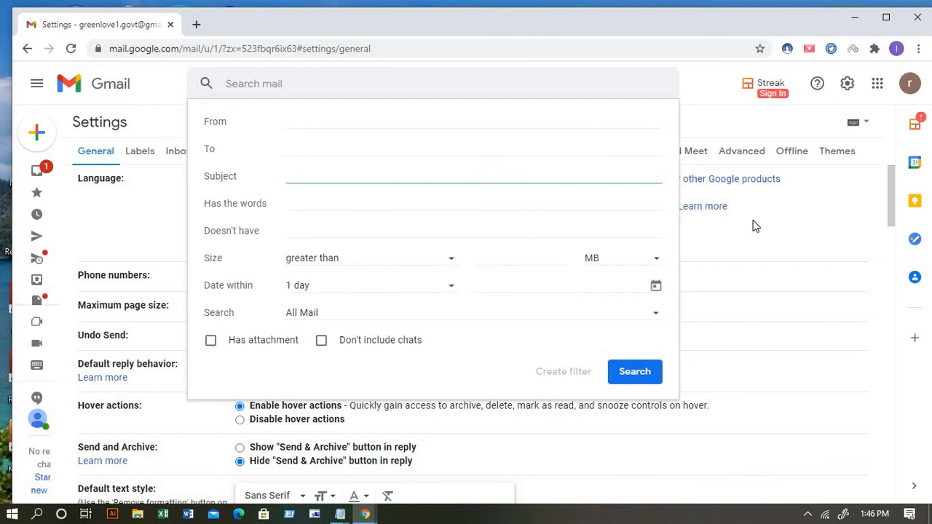
pyautogui.click(728, 257)
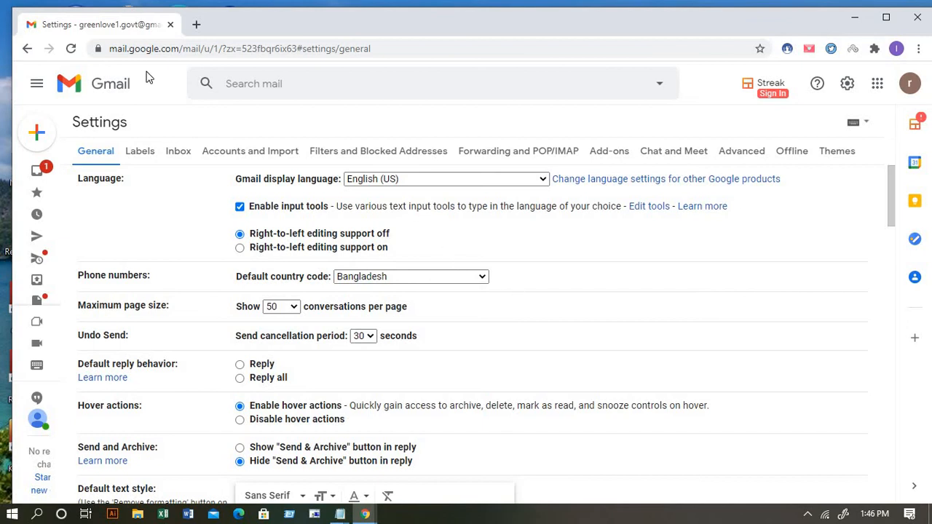
# Return from the settings to the inbox.
pyautogui.click(27, 48)
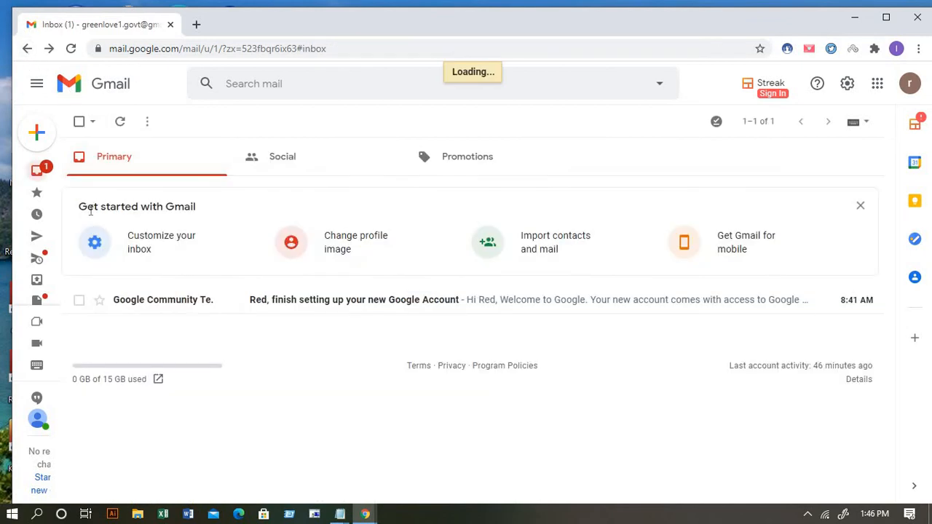
pyautogui.moveTo(35, 236)
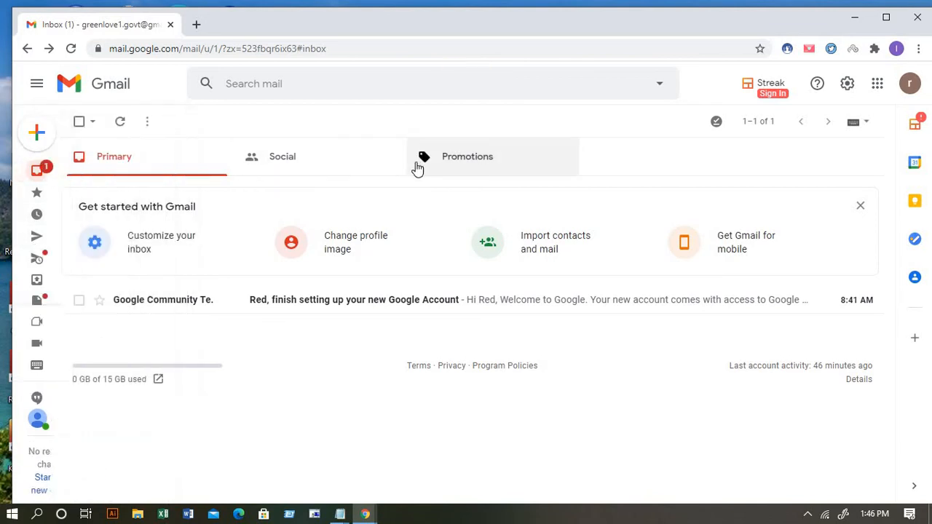
pyautogui.moveTo(33, 213)
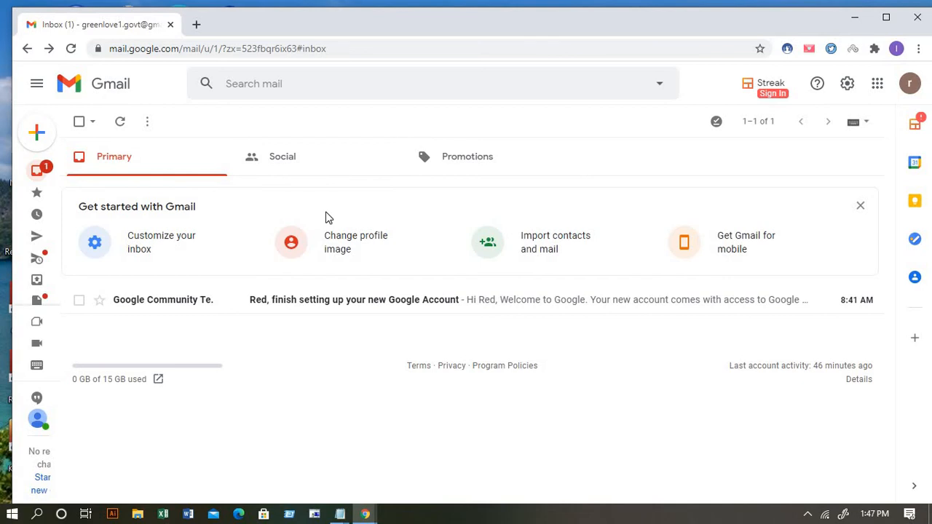
# Open the complete Gmail settings, look through the general section and go back to the inbox.
pyautogui.click(846, 85)
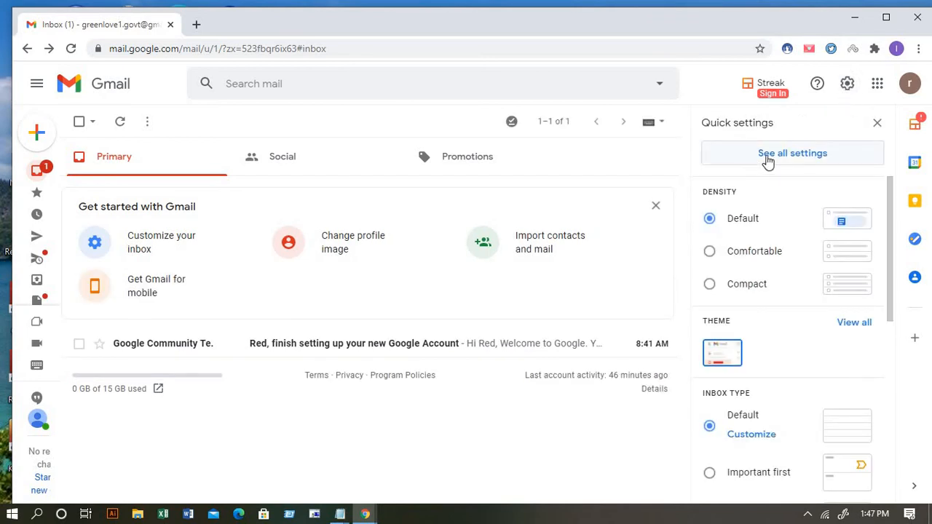
pyautogui.click(830, 157)
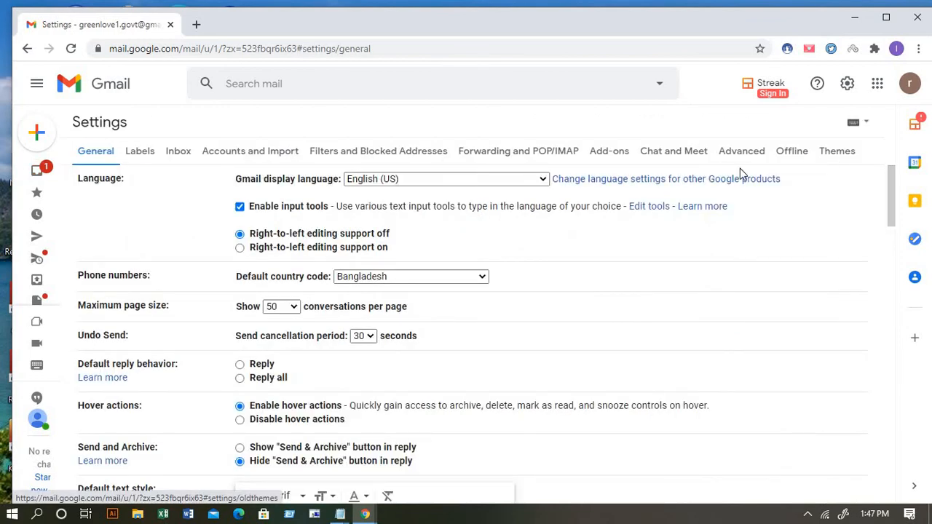
pyautogui.scroll(-10, 514, 254)
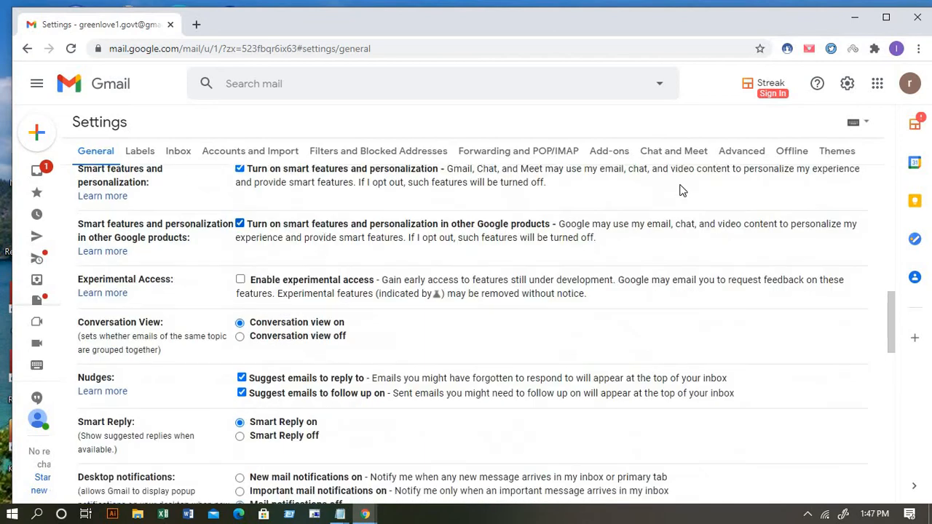
pyautogui.scroll(4, 679, 189)
pyautogui.click(27, 49)
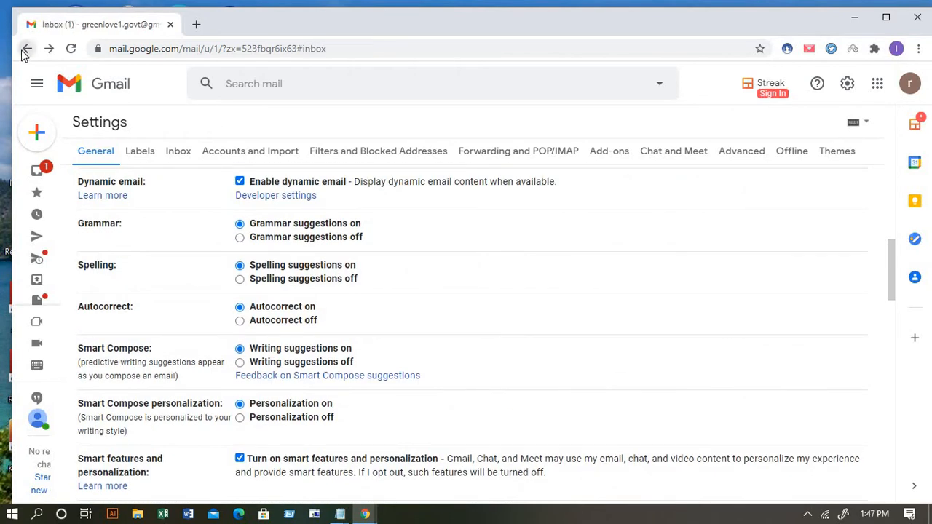
# Browse all available inbox themes, choose the Ocean theme and save it.
pyautogui.click(847, 84)
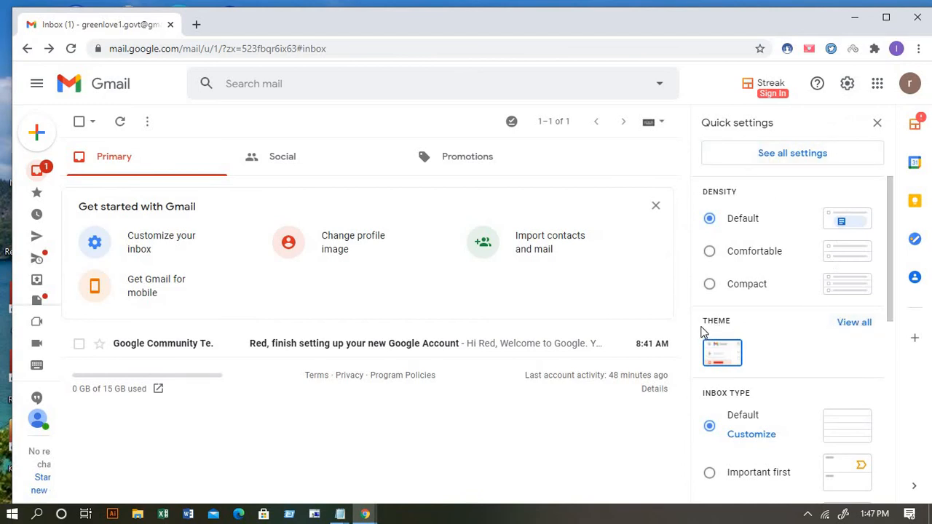
pyautogui.click(855, 327)
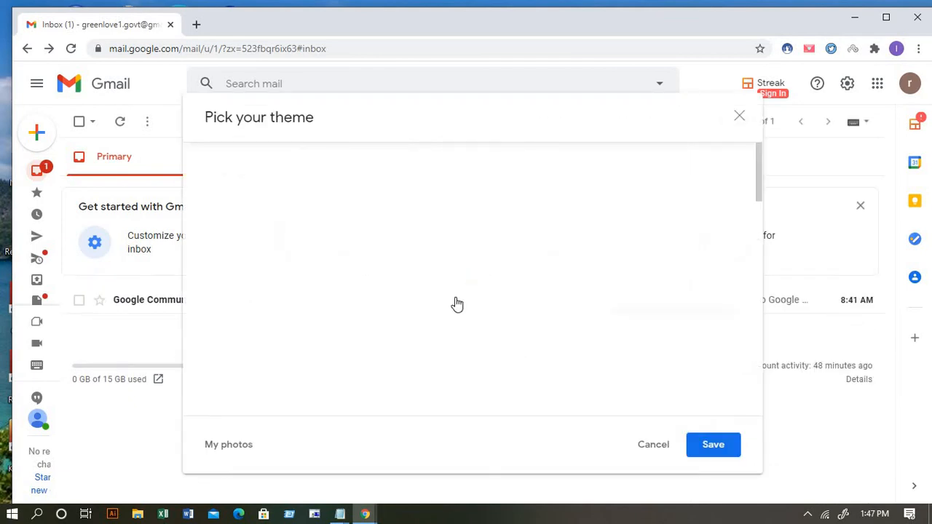
pyautogui.scroll(-1, 489, 301)
pyautogui.scroll(-5, 492, 302)
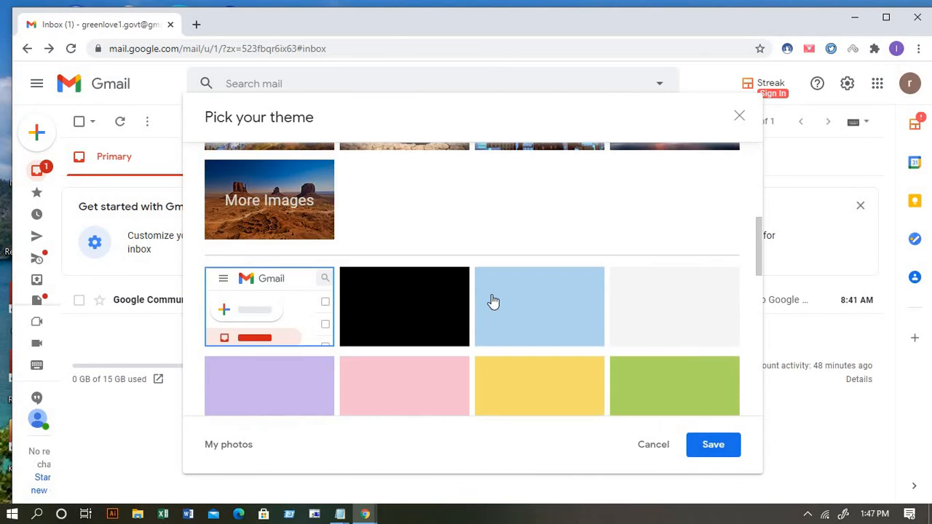
pyautogui.scroll(-3, 575, 322)
pyautogui.scroll(-5, 593, 321)
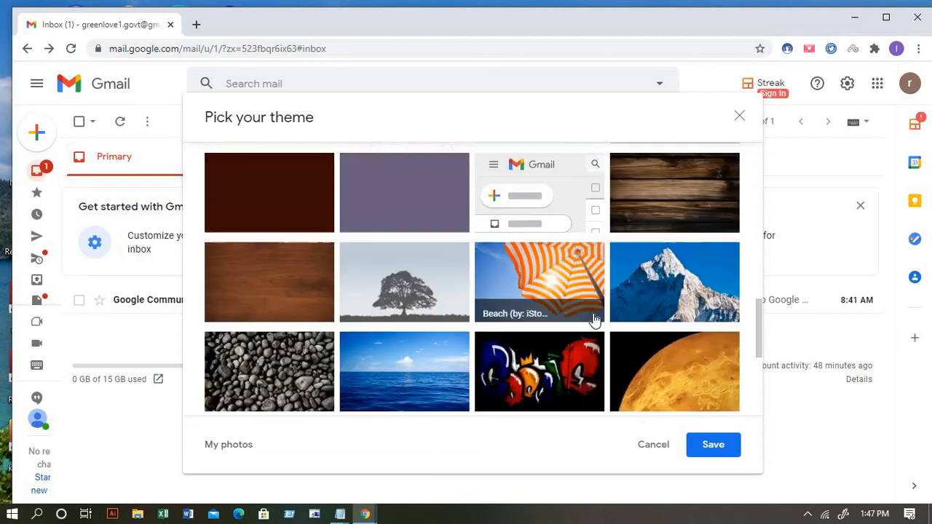
pyautogui.scroll(10, 597, 319)
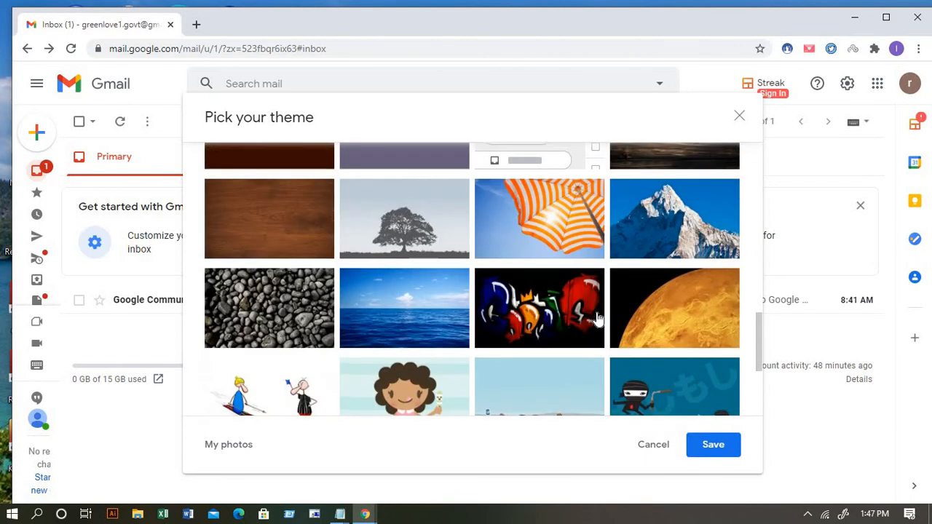
pyautogui.scroll(3, 604, 305)
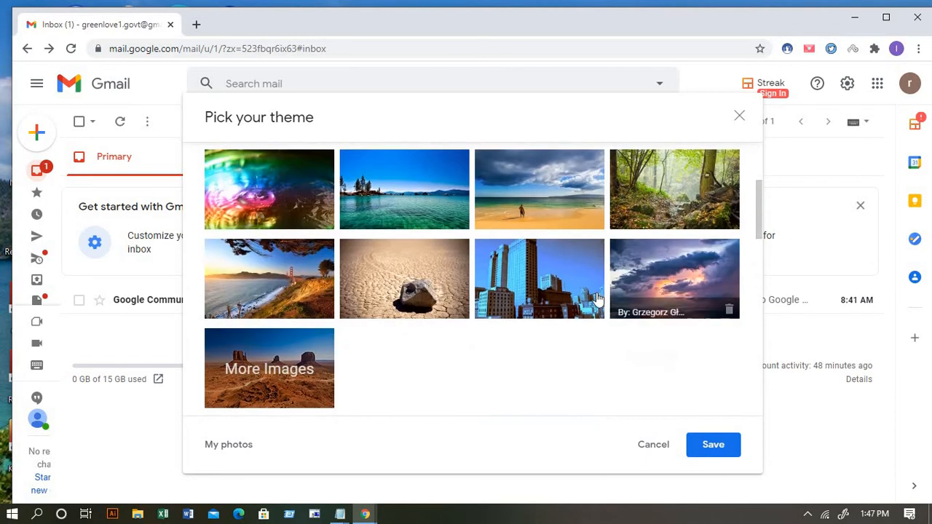
pyautogui.scroll(-3, 594, 302)
pyautogui.scroll(3, 597, 298)
pyautogui.scroll(-8, 600, 292)
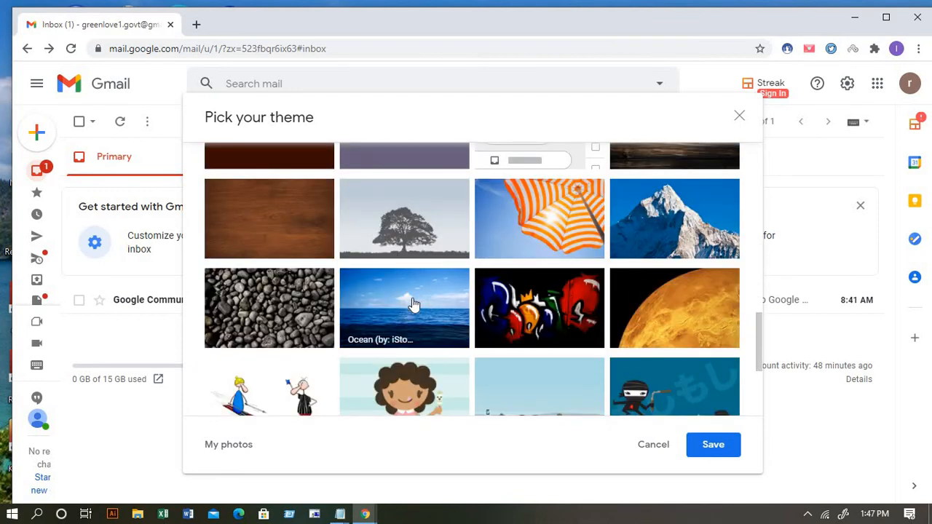
pyautogui.click(412, 304)
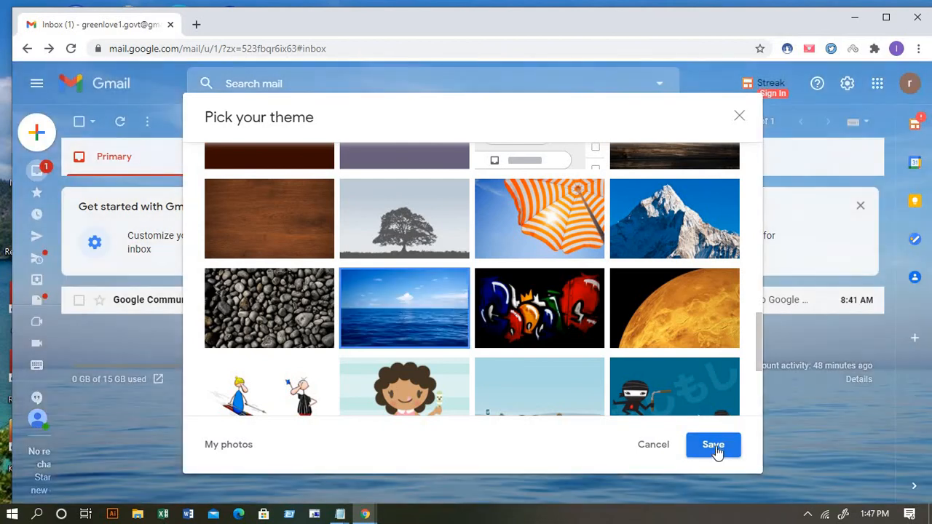
pyautogui.click(715, 449)
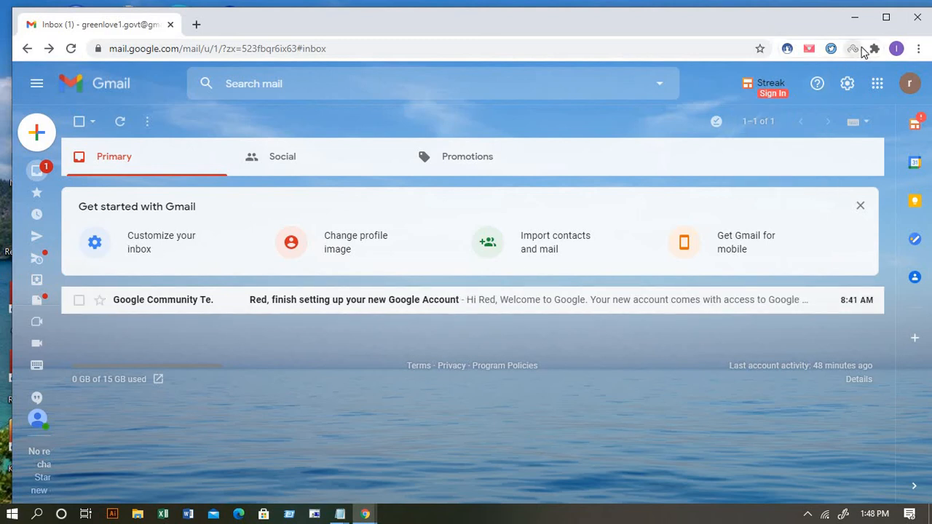
# Open the complete Gmail settings and look through the general section down to the vacation responder and back up.
pyautogui.click(848, 85)
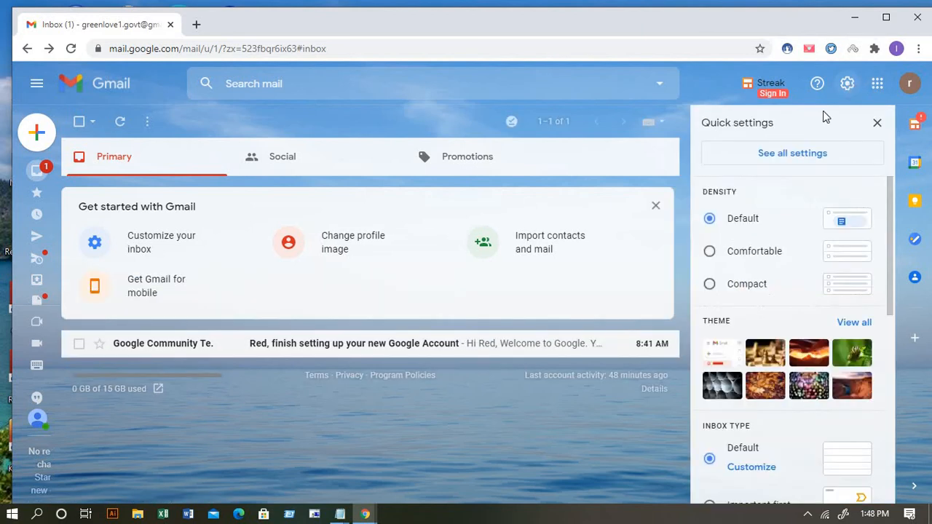
pyautogui.click(793, 153)
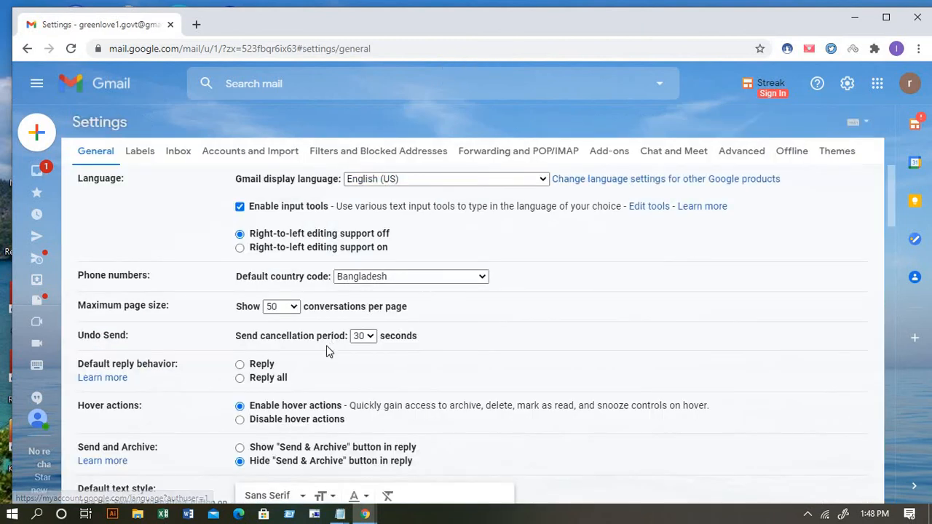
pyautogui.scroll(-1, 326, 349)
pyautogui.scroll(-6, 463, 333)
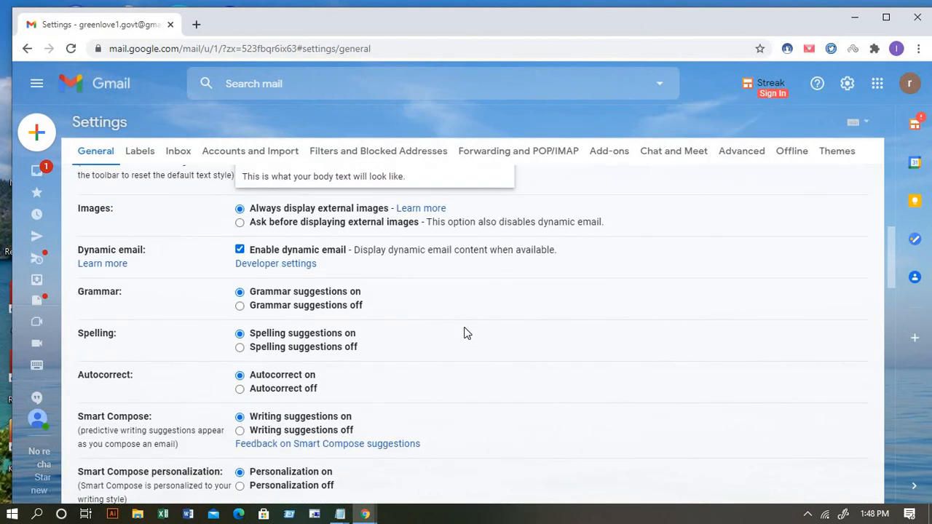
pyautogui.scroll(-3, 465, 332)
pyautogui.scroll(-3, 494, 326)
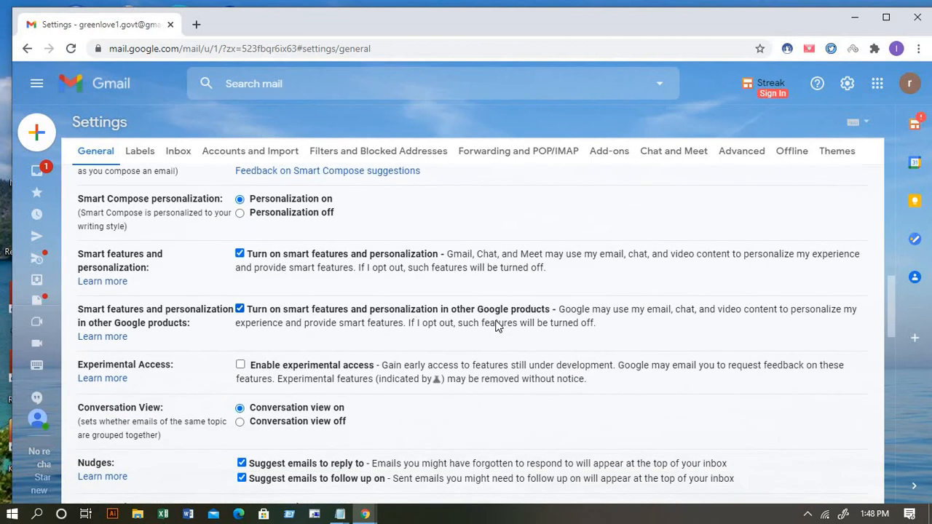
pyautogui.scroll(-3, 466, 321)
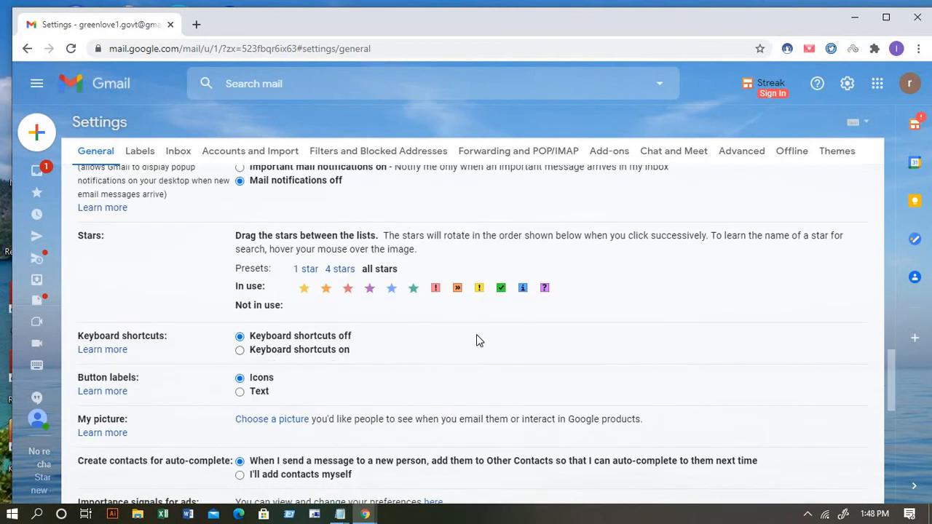
pyautogui.scroll(-4, 476, 337)
pyautogui.scroll(-4, 476, 337)
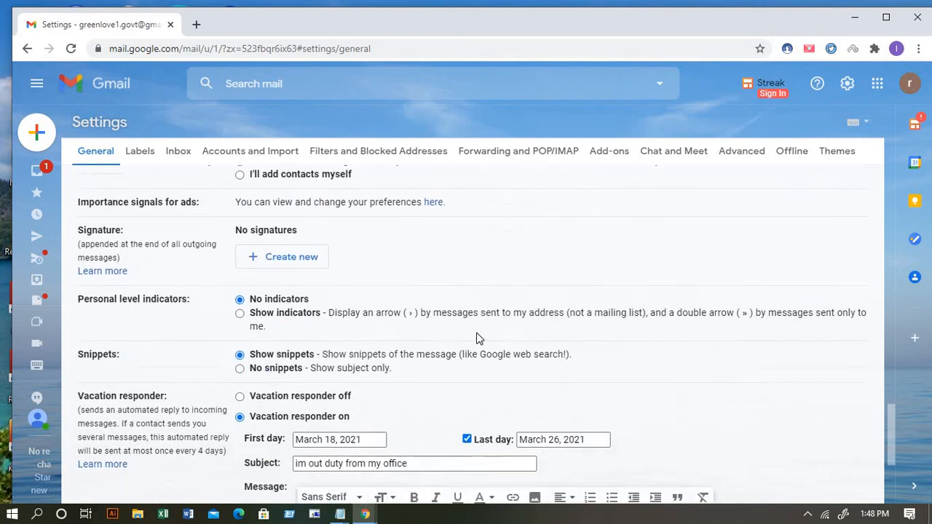
pyautogui.scroll(3, 477, 339)
pyautogui.scroll(4, 267, 345)
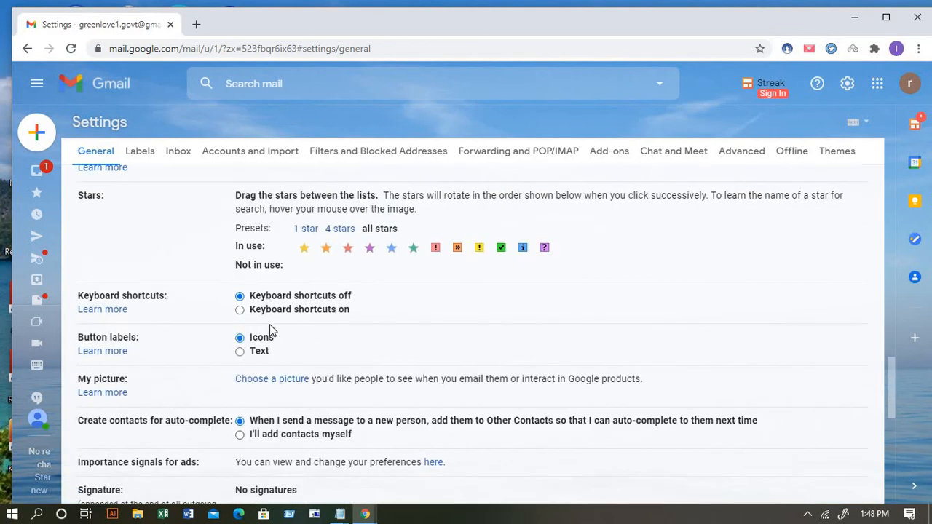
pyautogui.scroll(2, 271, 329)
pyautogui.scroll(2, 280, 321)
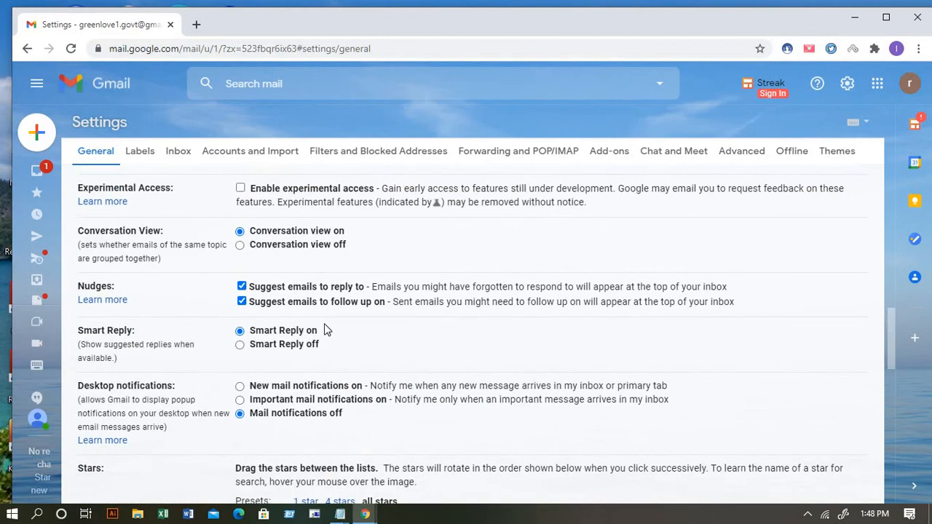
pyautogui.scroll(2, 324, 326)
pyautogui.scroll(2, 320, 320)
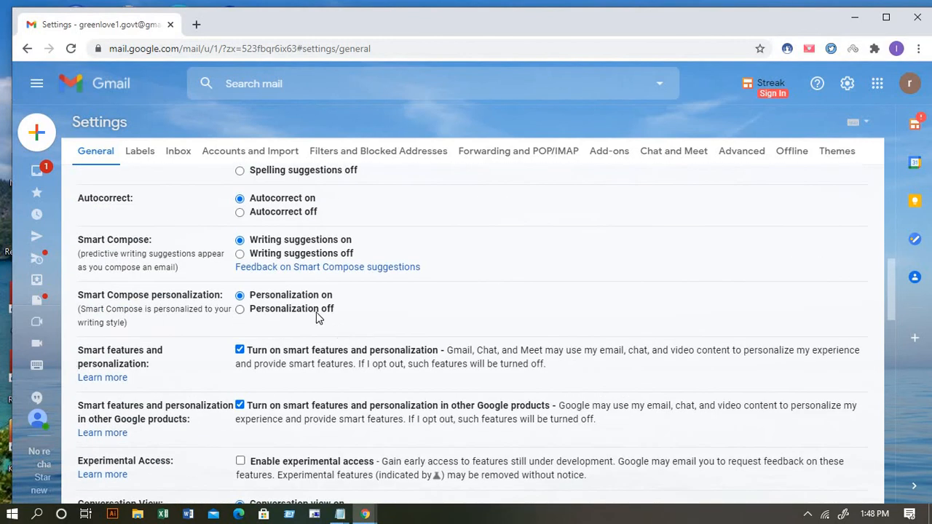
pyautogui.scroll(2, 316, 317)
pyautogui.scroll(4, 315, 316)
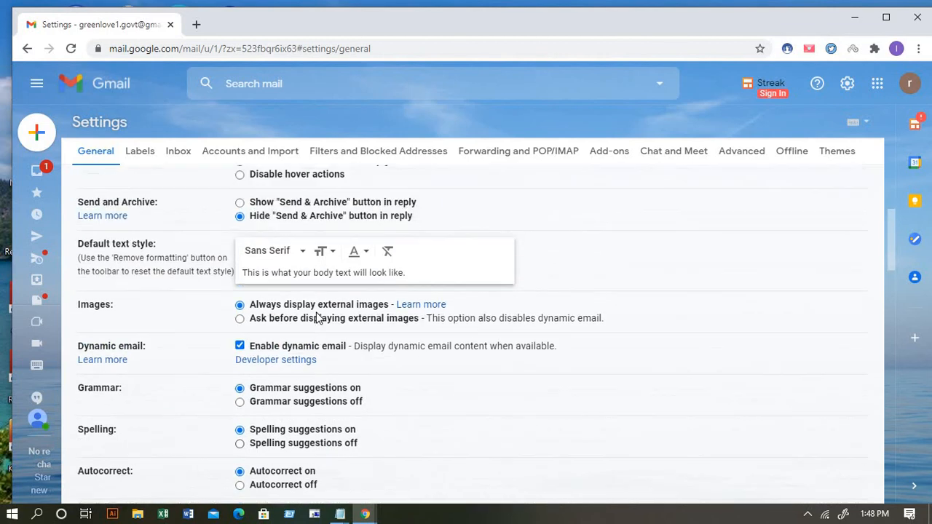
pyautogui.scroll(2, 316, 317)
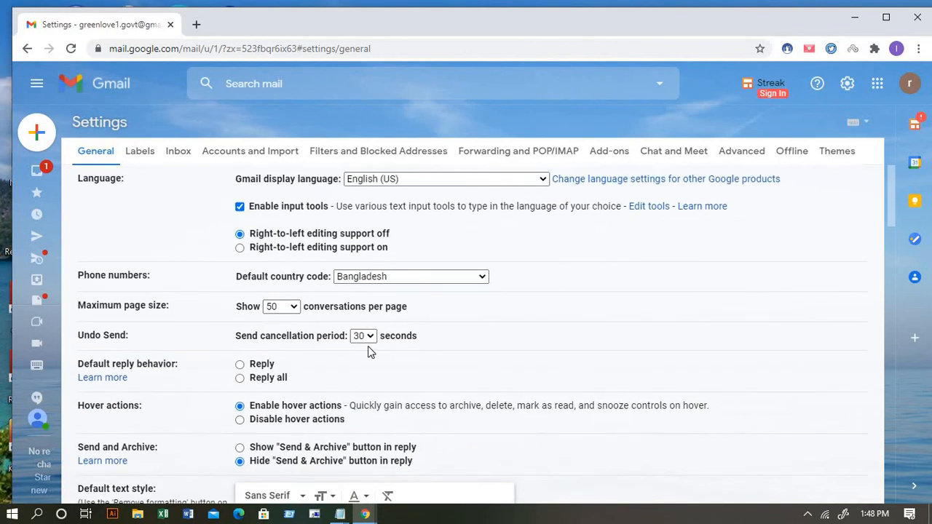
# Turn keyboard shortcuts on in the general settings and save the changes.
pyautogui.scroll(-5, 368, 349)
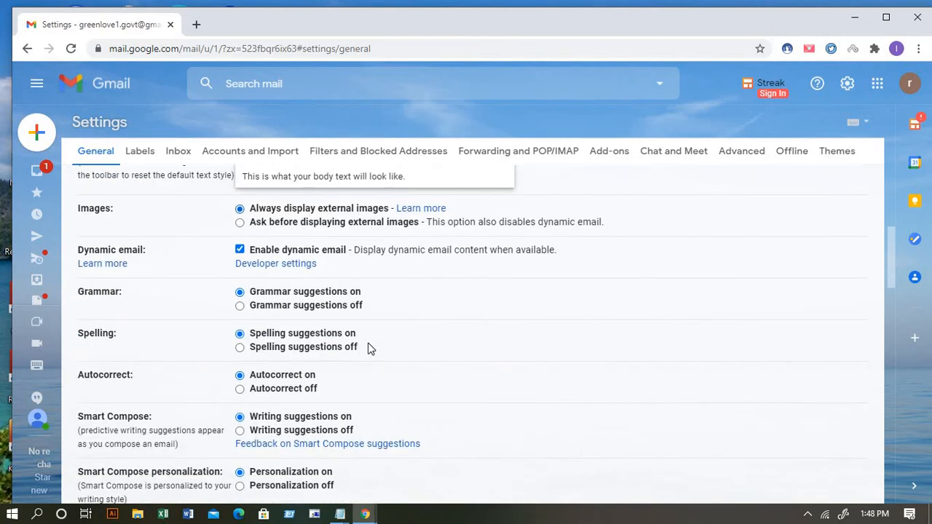
pyautogui.scroll(-2, 367, 349)
pyautogui.scroll(-2, 368, 348)
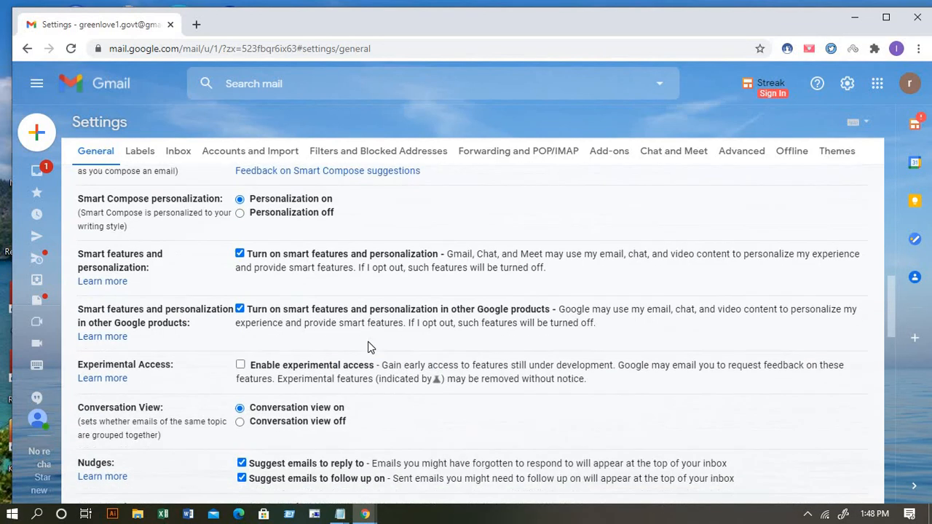
pyautogui.scroll(-1, 367, 347)
pyautogui.scroll(-3, 369, 346)
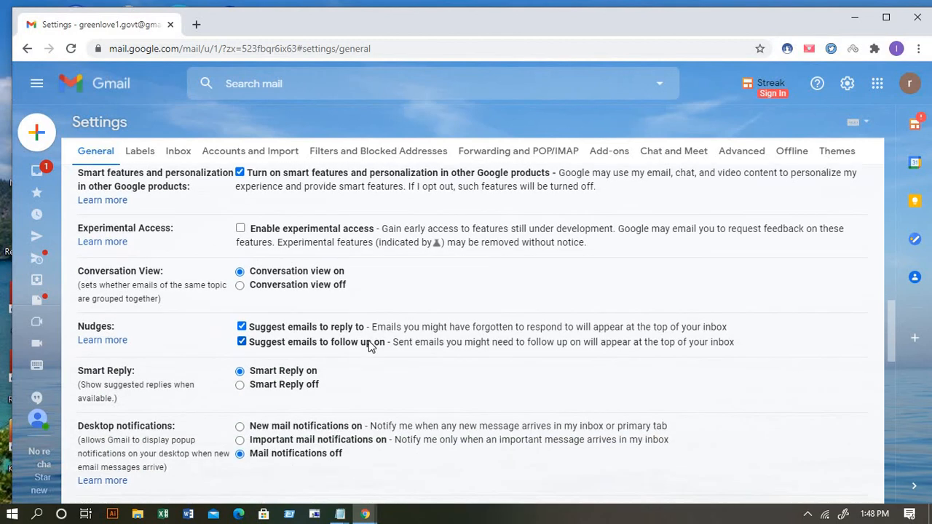
pyautogui.scroll(-1, 368, 346)
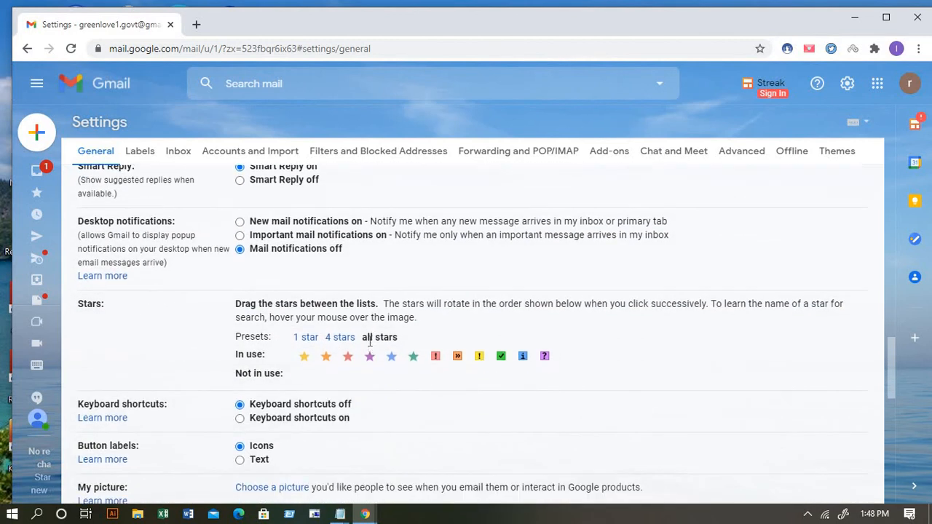
pyautogui.scroll(-1, 369, 342)
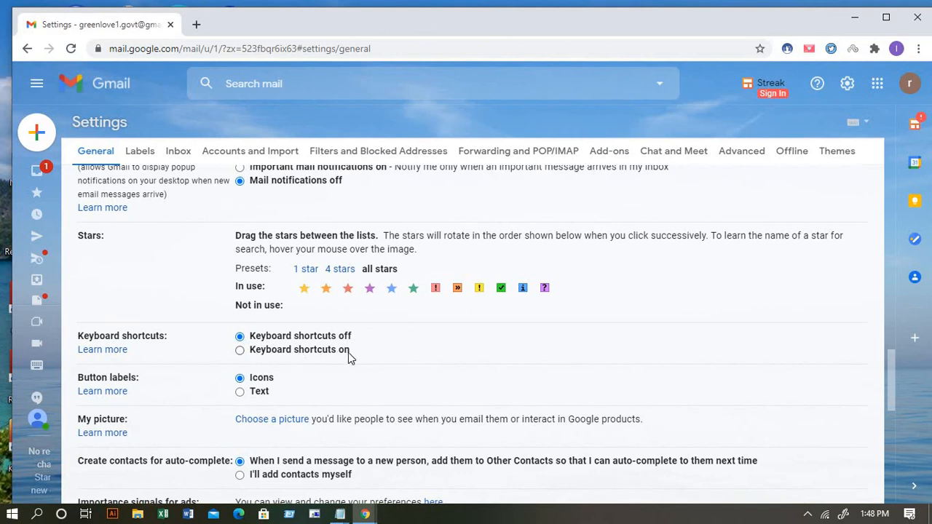
pyautogui.click(240, 350)
pyautogui.scroll(-1, 447, 320)
pyautogui.scroll(-7, 446, 320)
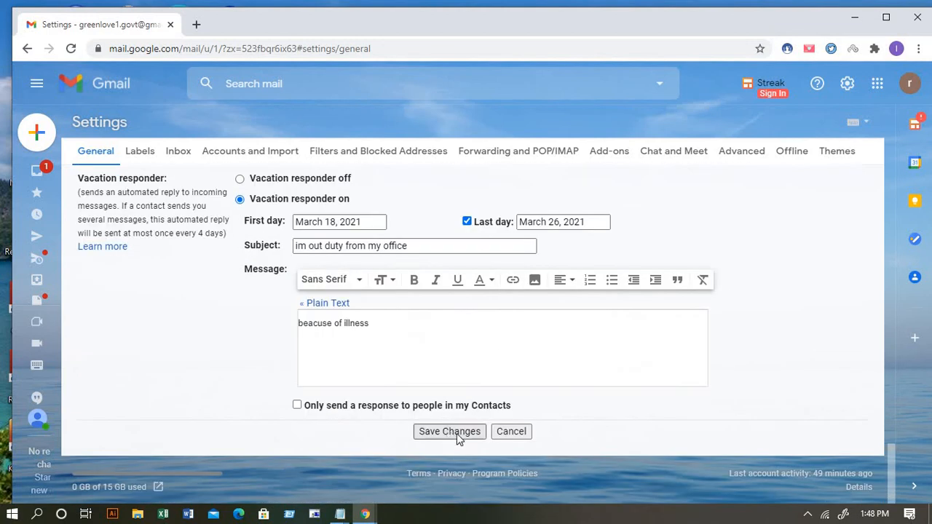
pyautogui.click(456, 432)
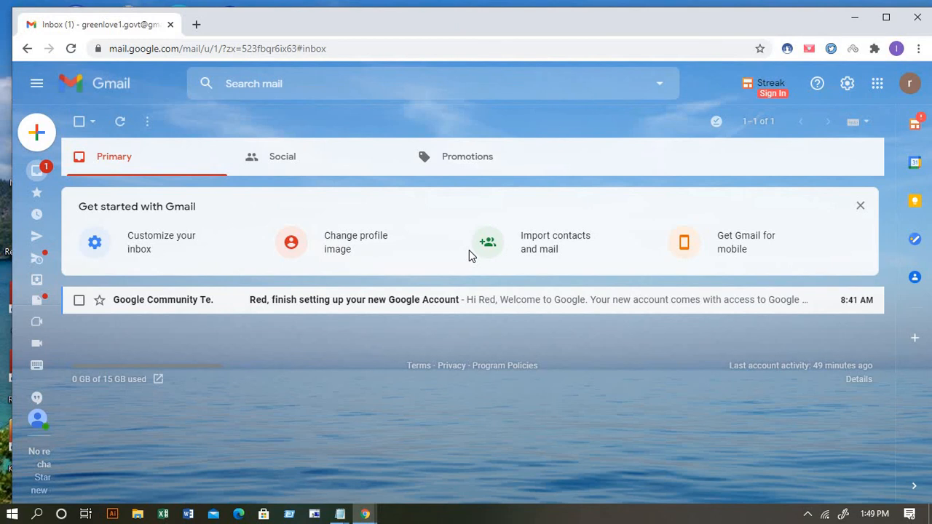
# Display the list of Gmail keyboard shortcuts over the inbox and close it again.
pyautogui.hotkey('shift', '/')
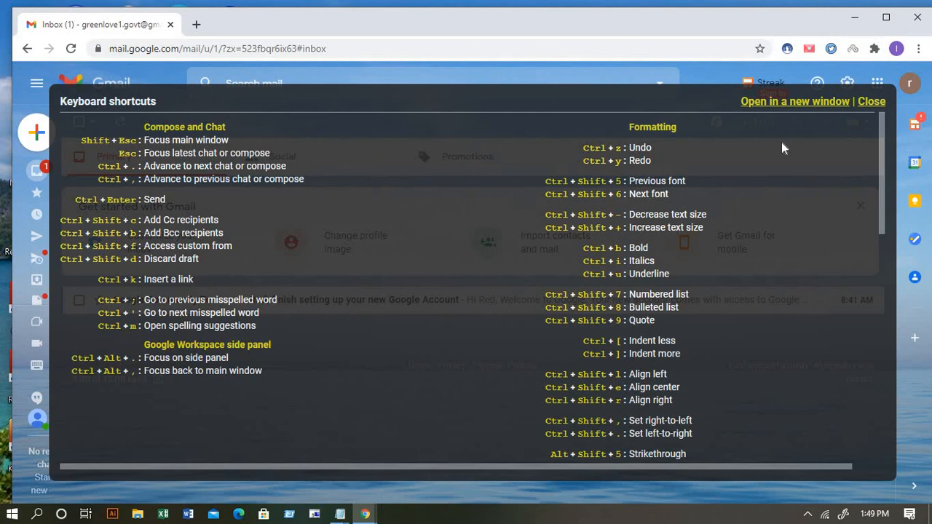
pyautogui.click(876, 104)
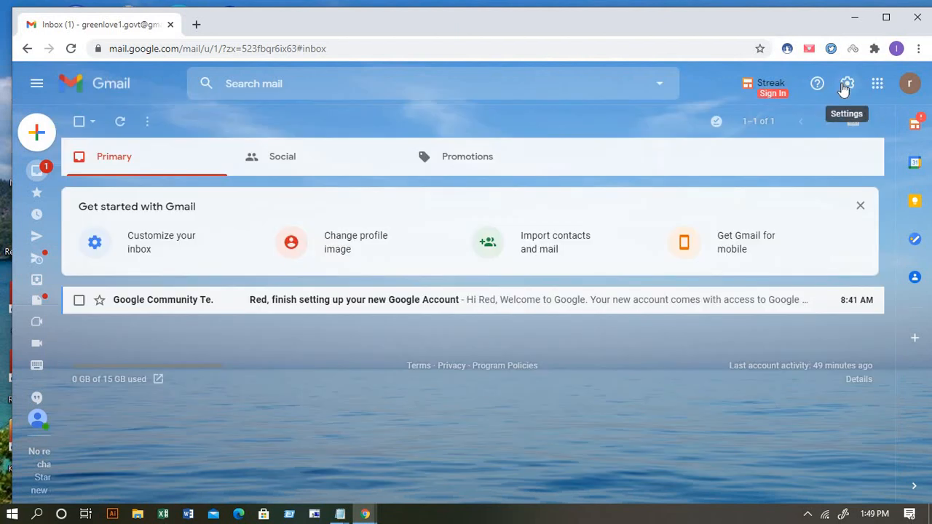
# Reopen the complete settings from the inbox and review the general options for templates.
pyautogui.click(844, 86)
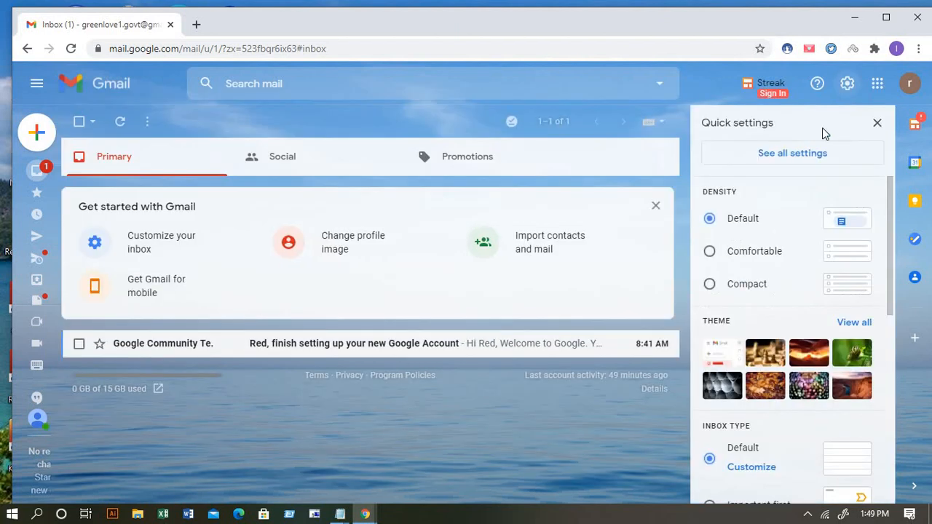
pyautogui.click(791, 154)
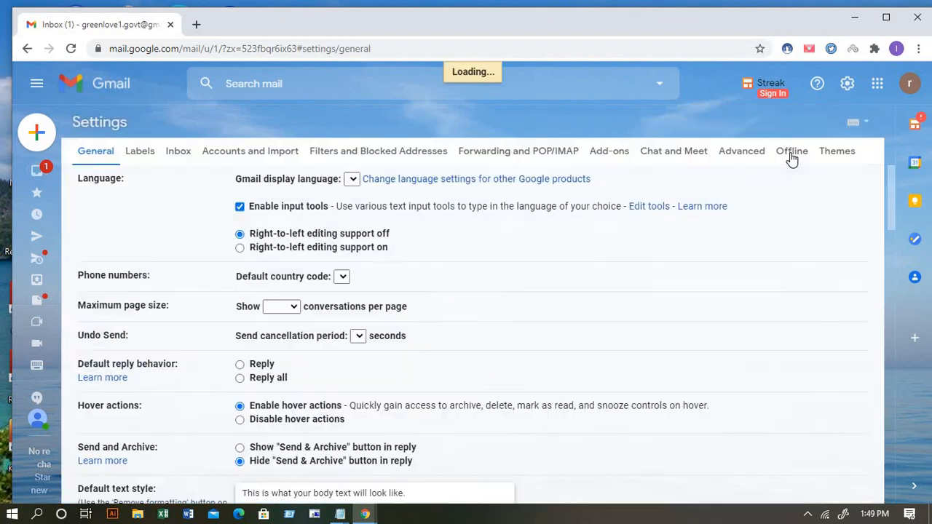
pyautogui.scroll(-8, 497, 331)
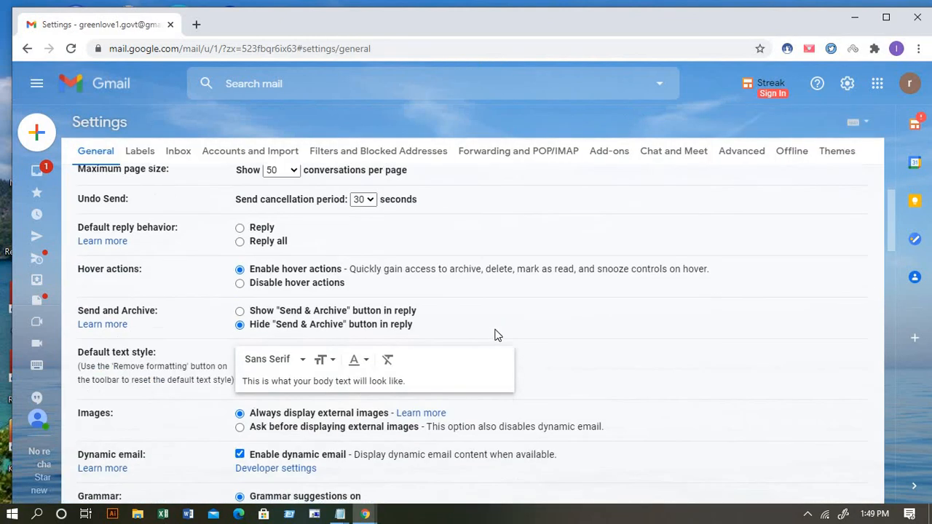
pyautogui.scroll(-10, 497, 330)
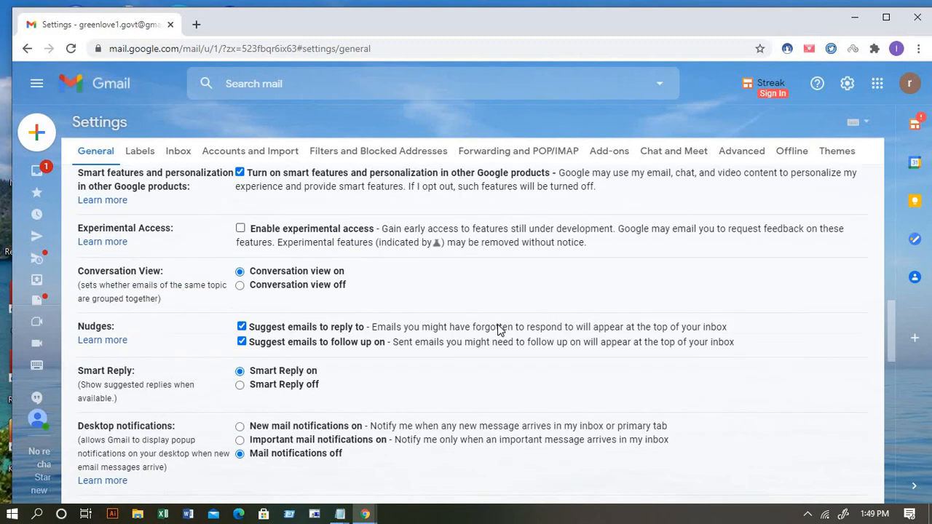
pyautogui.scroll(-4, 497, 329)
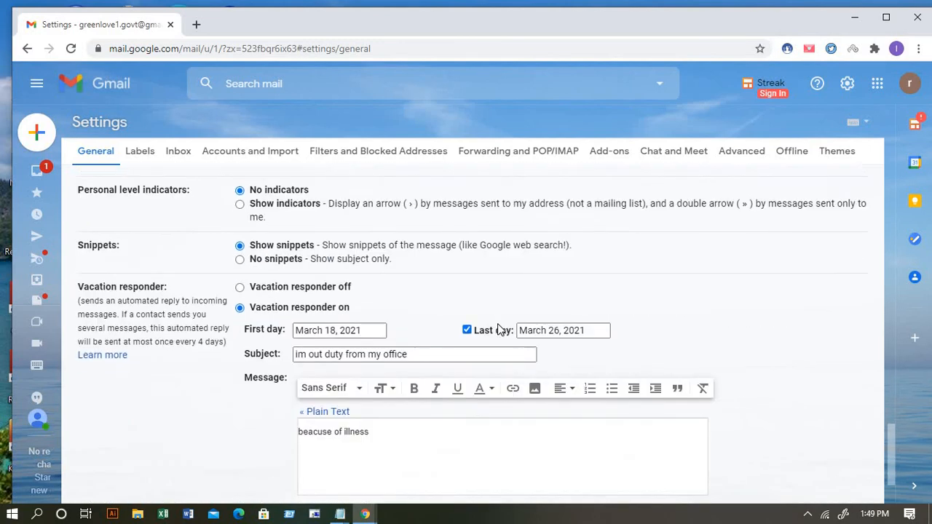
pyautogui.scroll(3, 314, 370)
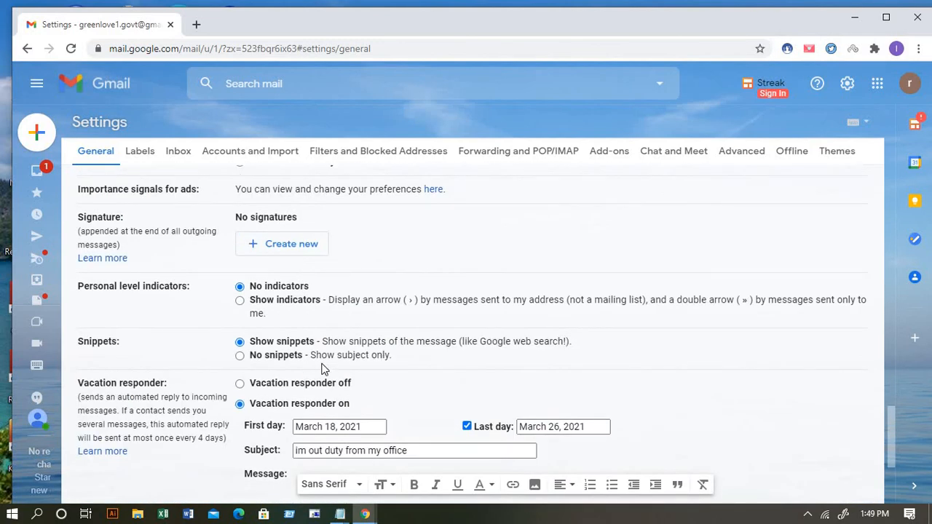
pyautogui.scroll(5, 316, 369)
pyautogui.scroll(4, 326, 366)
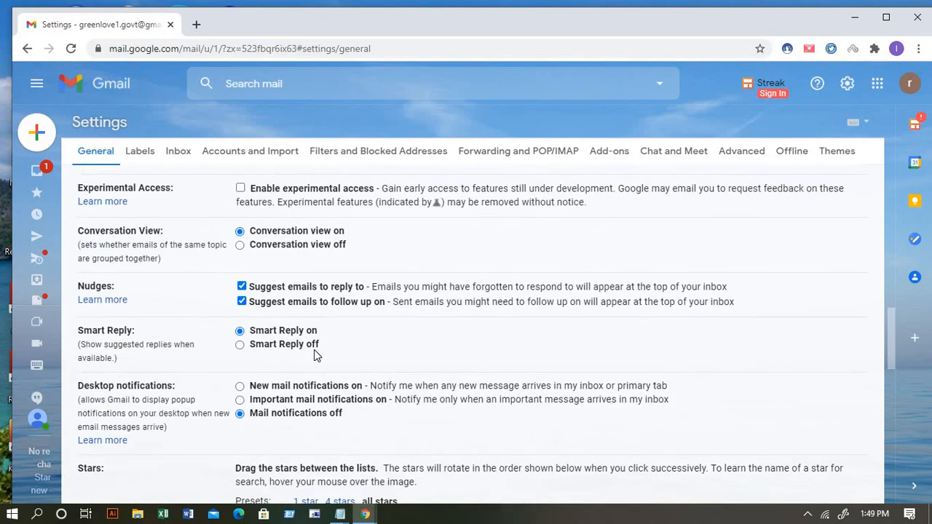
pyautogui.scroll(2, 313, 349)
pyautogui.scroll(1, 290, 343)
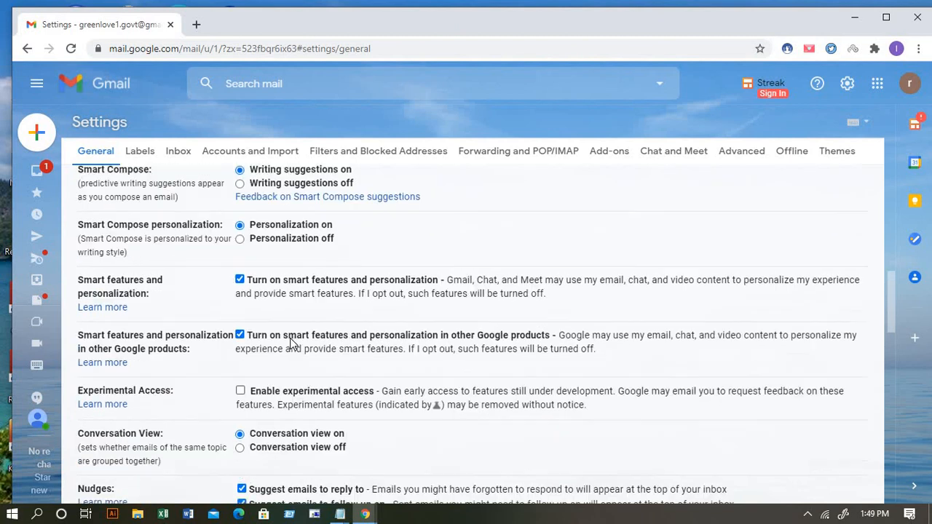
pyautogui.scroll(1, 291, 343)
pyautogui.scroll(2, 314, 314)
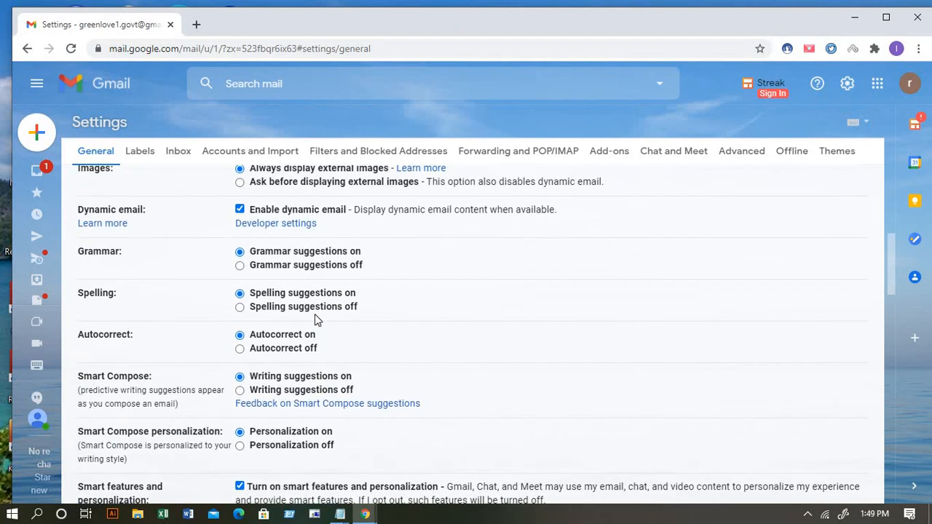
pyautogui.scroll(3, 315, 314)
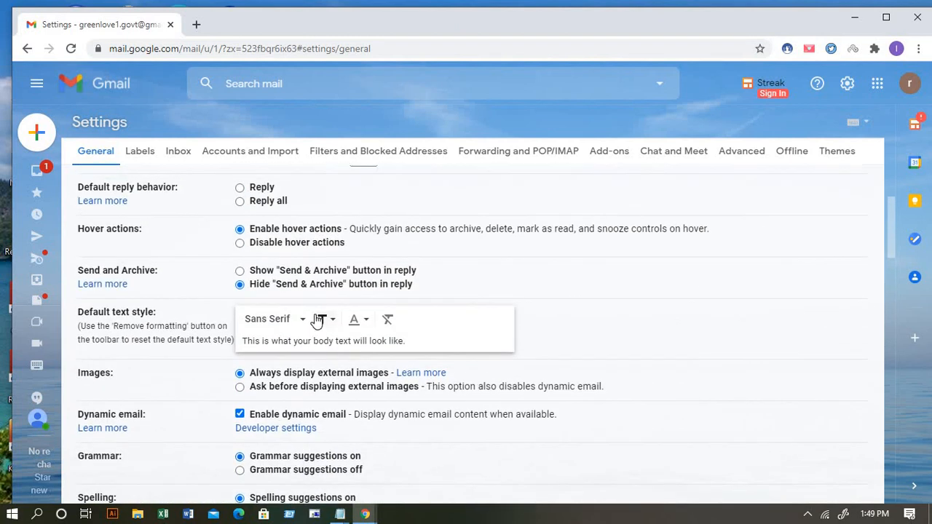
pyautogui.scroll(1, 345, 410)
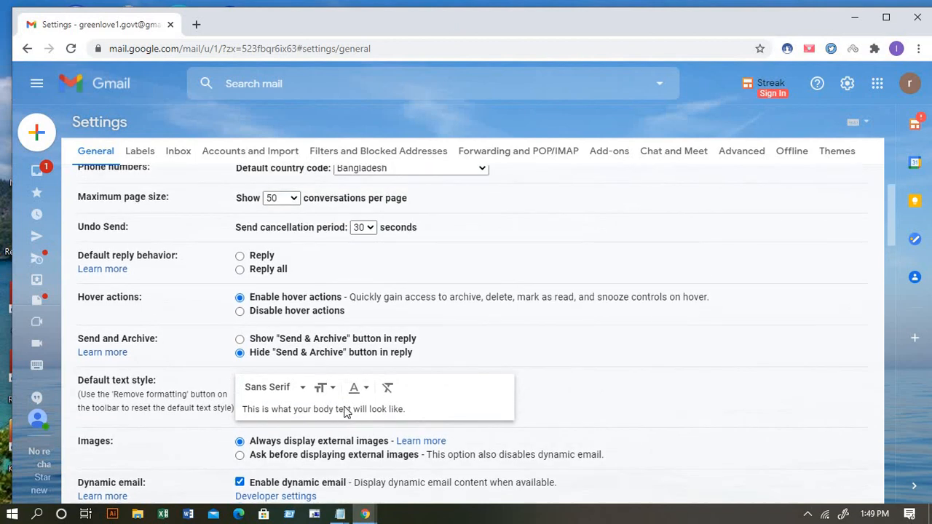
pyautogui.scroll(1, 345, 411)
pyautogui.scroll(1, 397, 333)
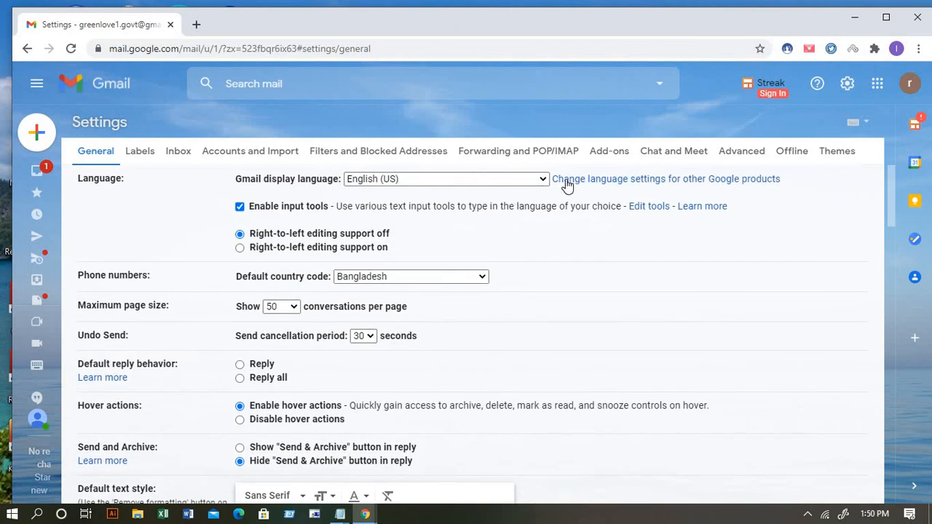
# Enable Templates in the advanced settings and save the changes.
pyautogui.click(154, 154)
pyautogui.click(240, 153)
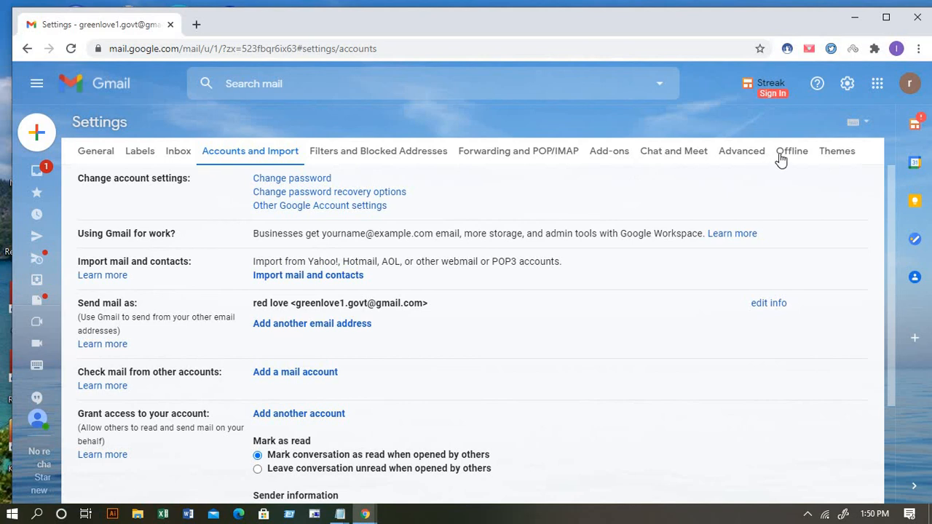
pyautogui.click(733, 157)
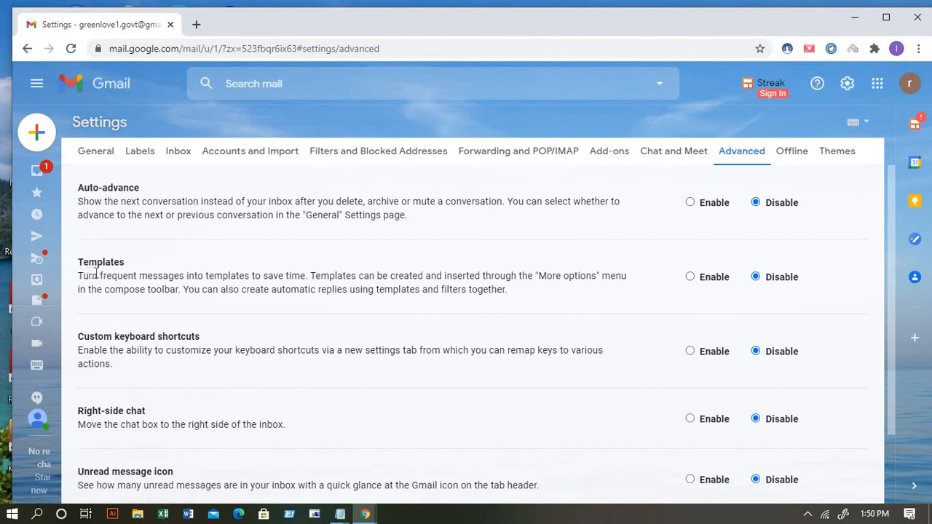
pyautogui.click(690, 277)
pyautogui.scroll(-2, 800, 285)
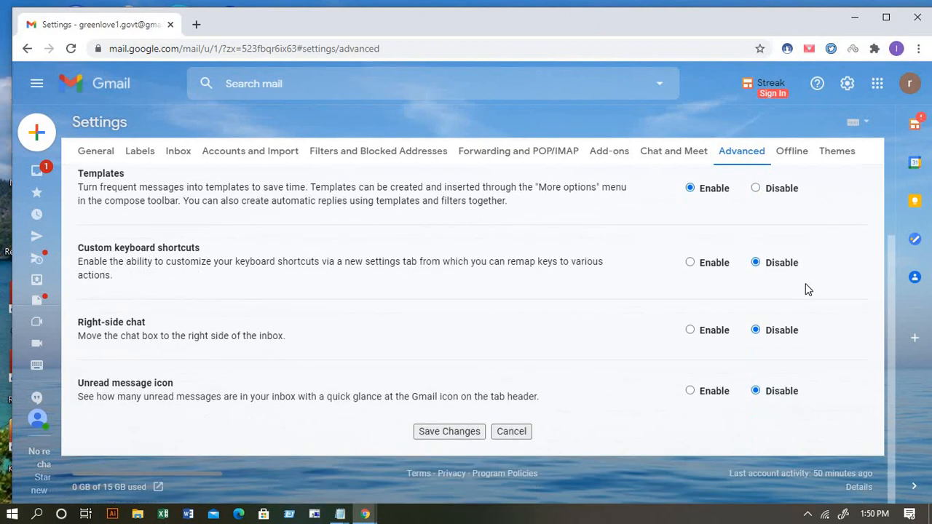
pyautogui.click(465, 434)
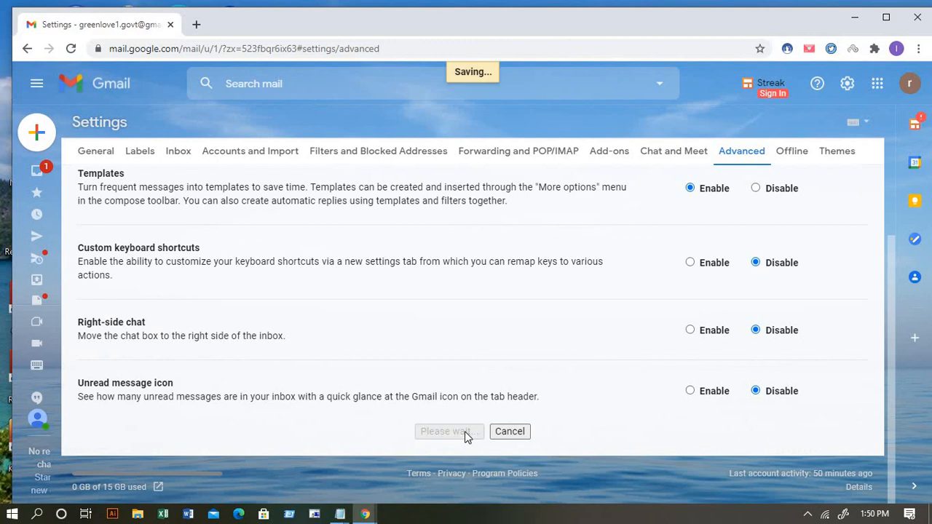